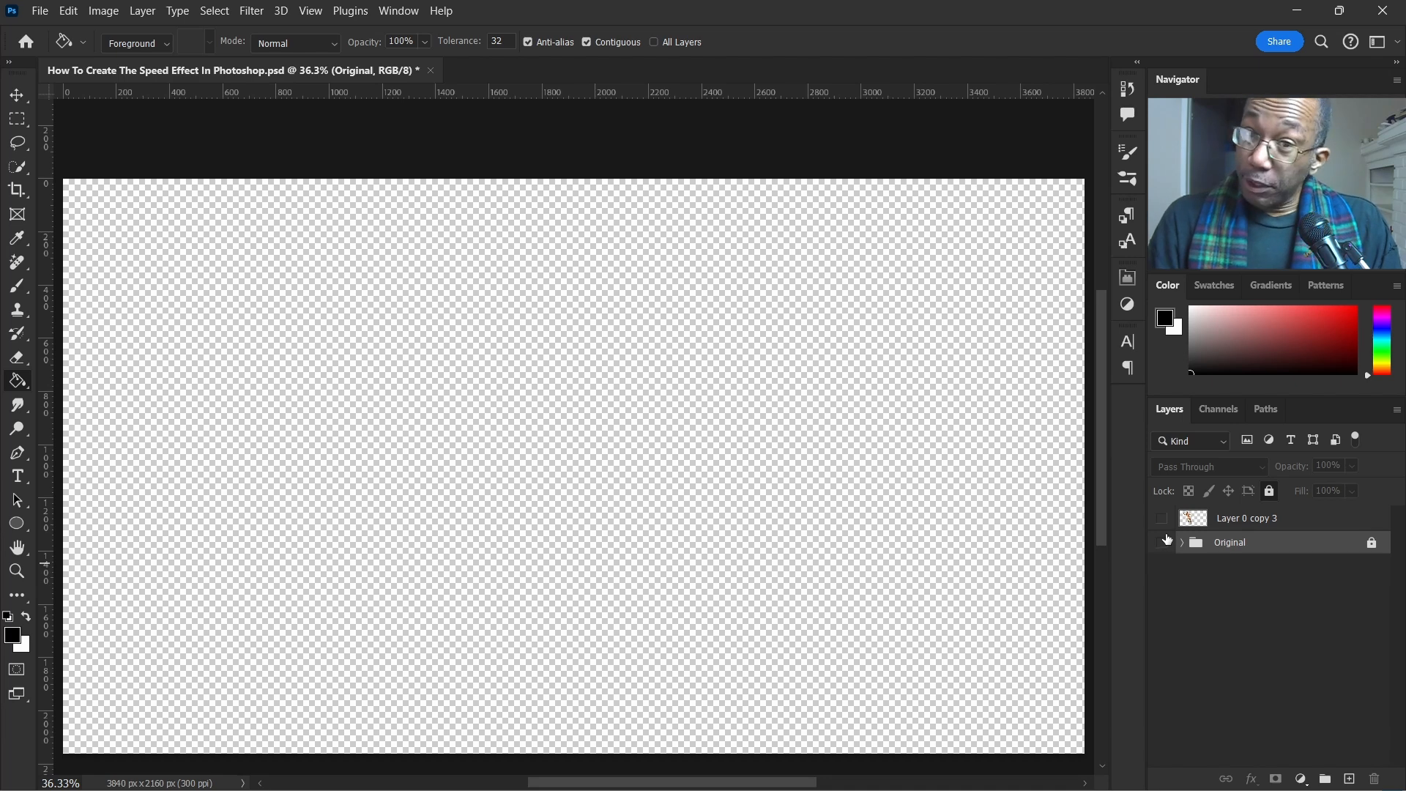
# Make the cut-out runner layer visible and convert it for smart filters.
pyautogui.click(1161, 518)
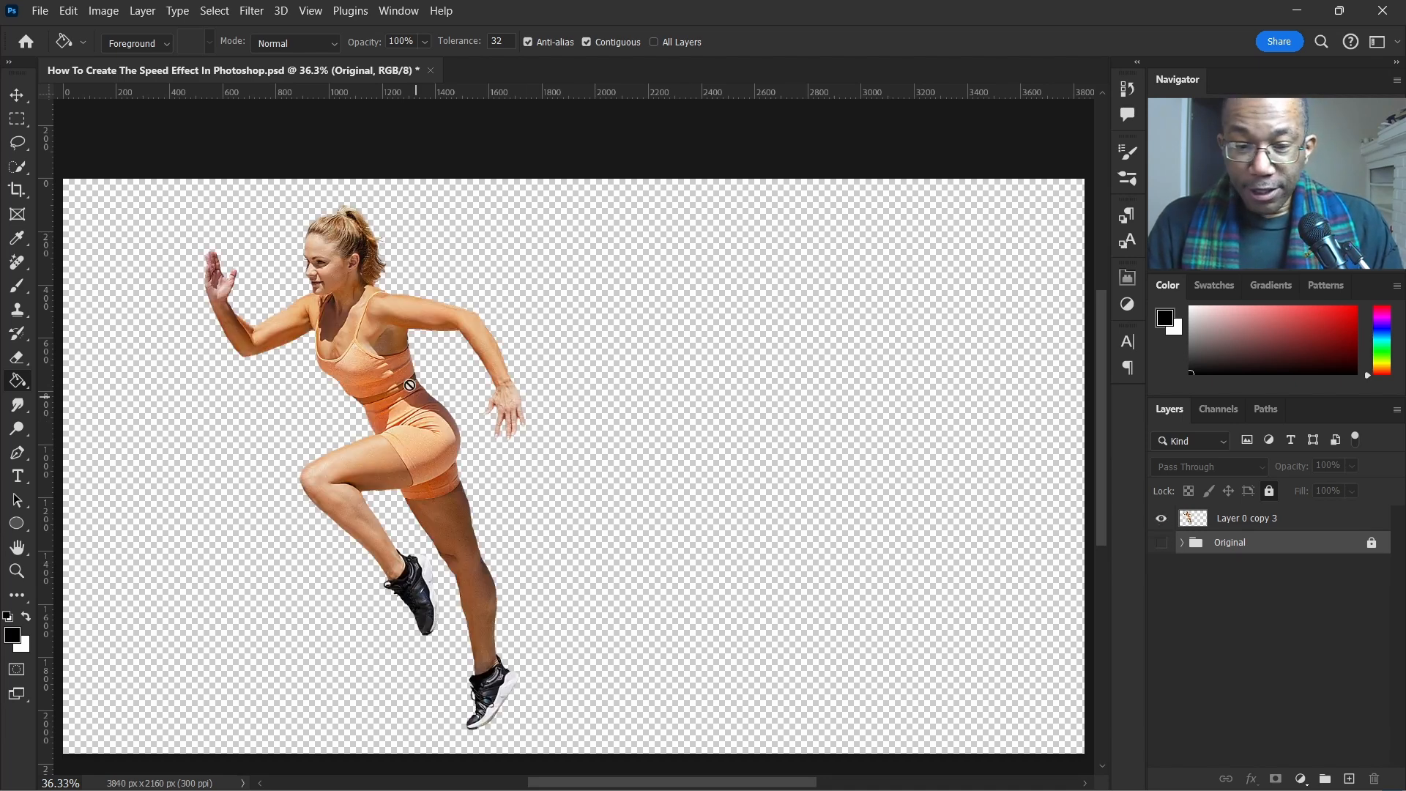
pyautogui.click(16, 95)
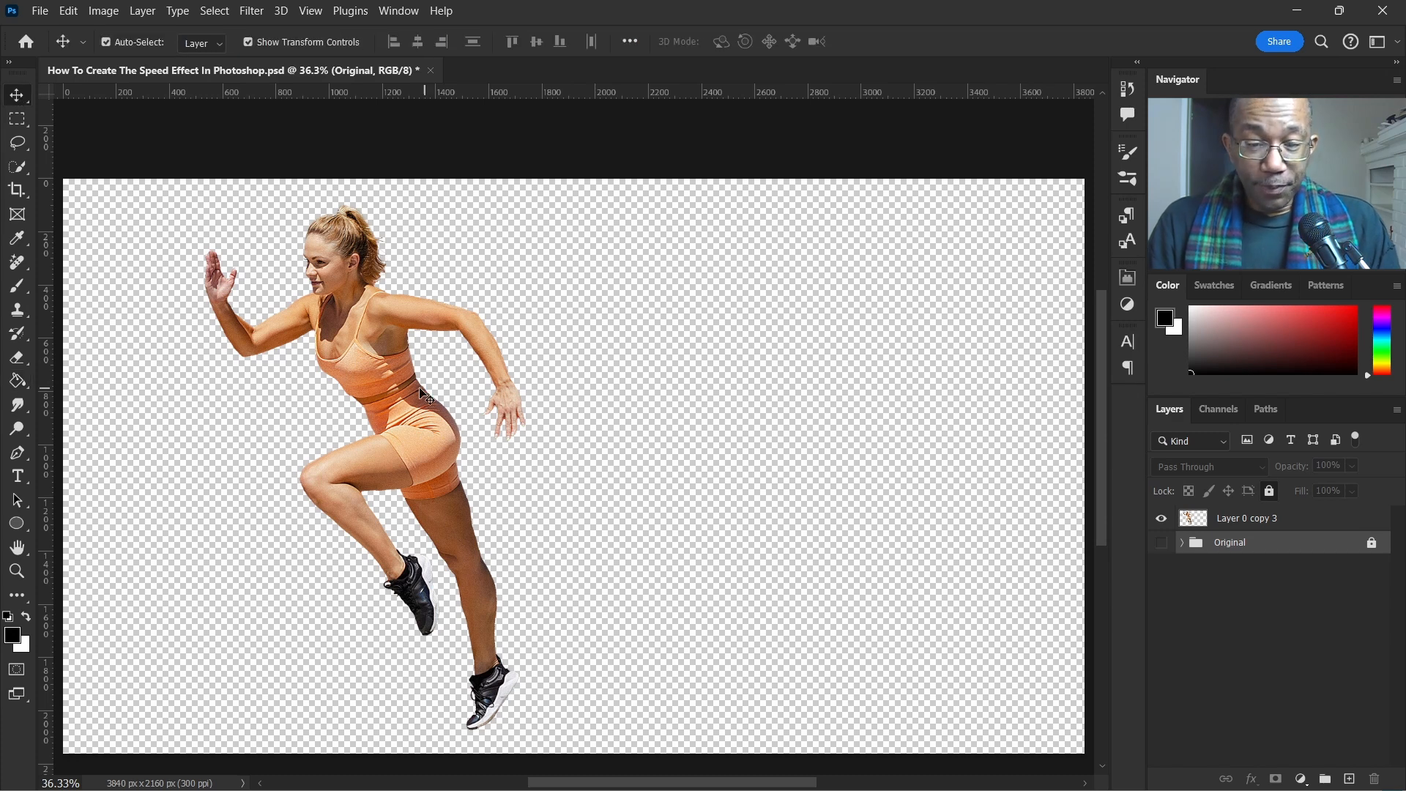
pyautogui.click(399, 407)
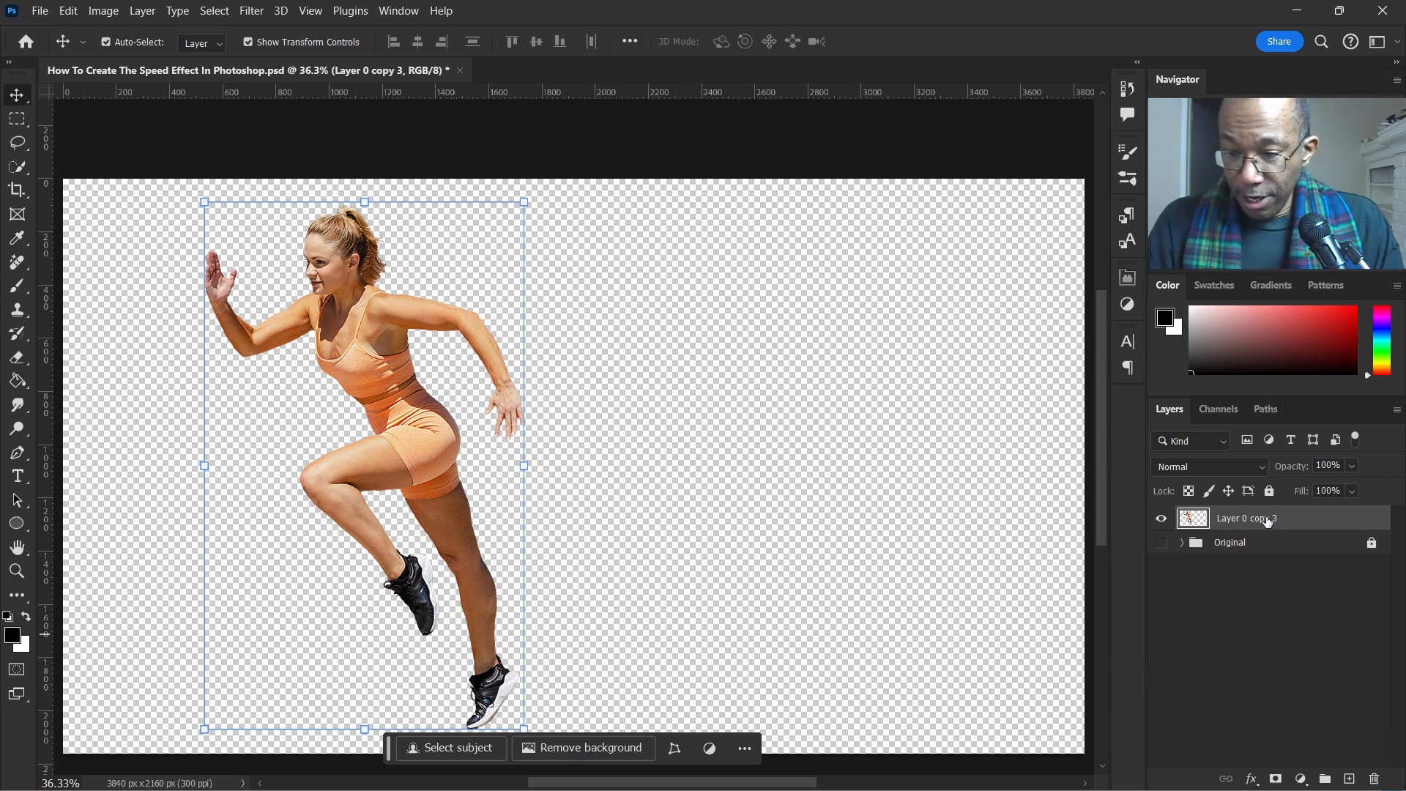
pyautogui.click(255, 16)
pyautogui.click(314, 56)
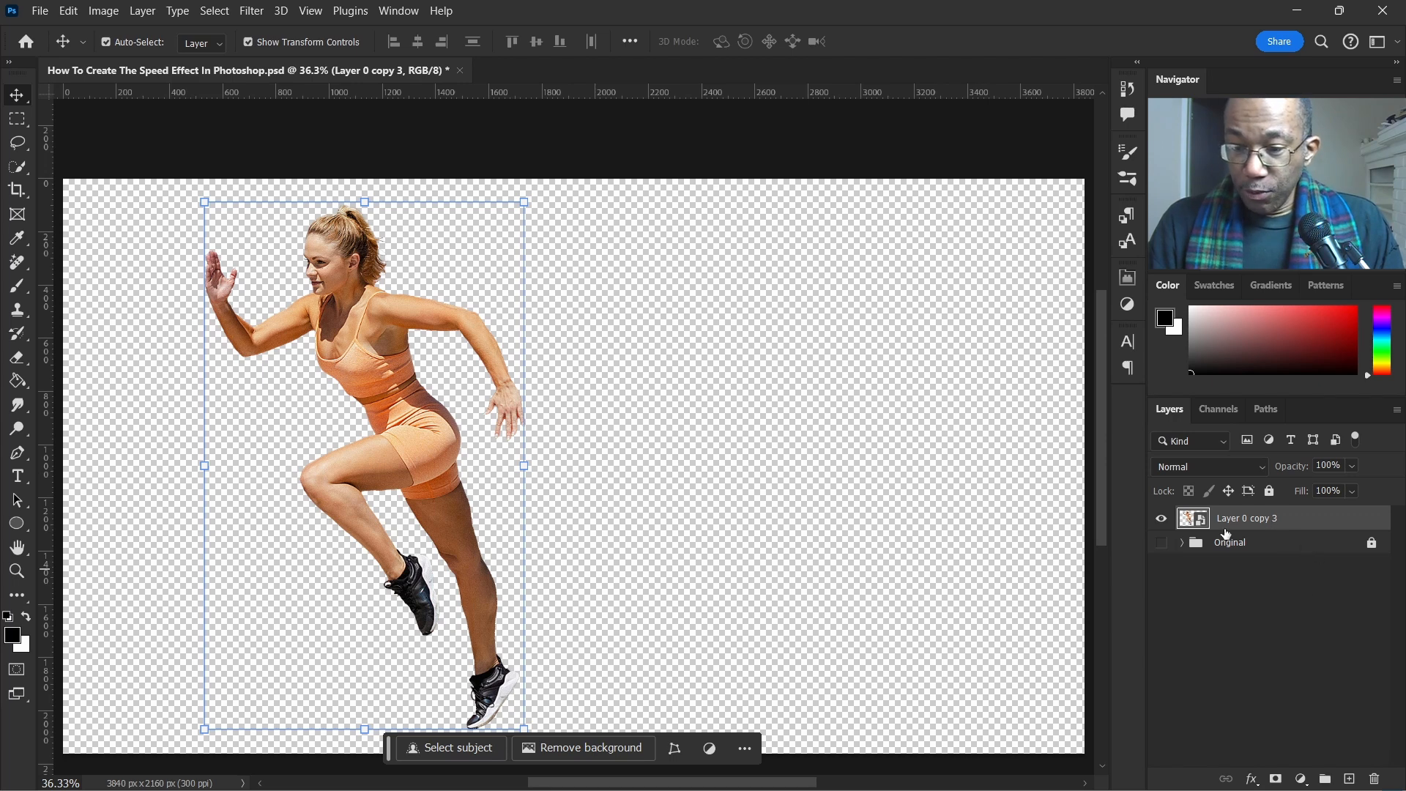
# Rename the runner layer as Main Subject.
pyautogui.doubleClick(1257, 522)
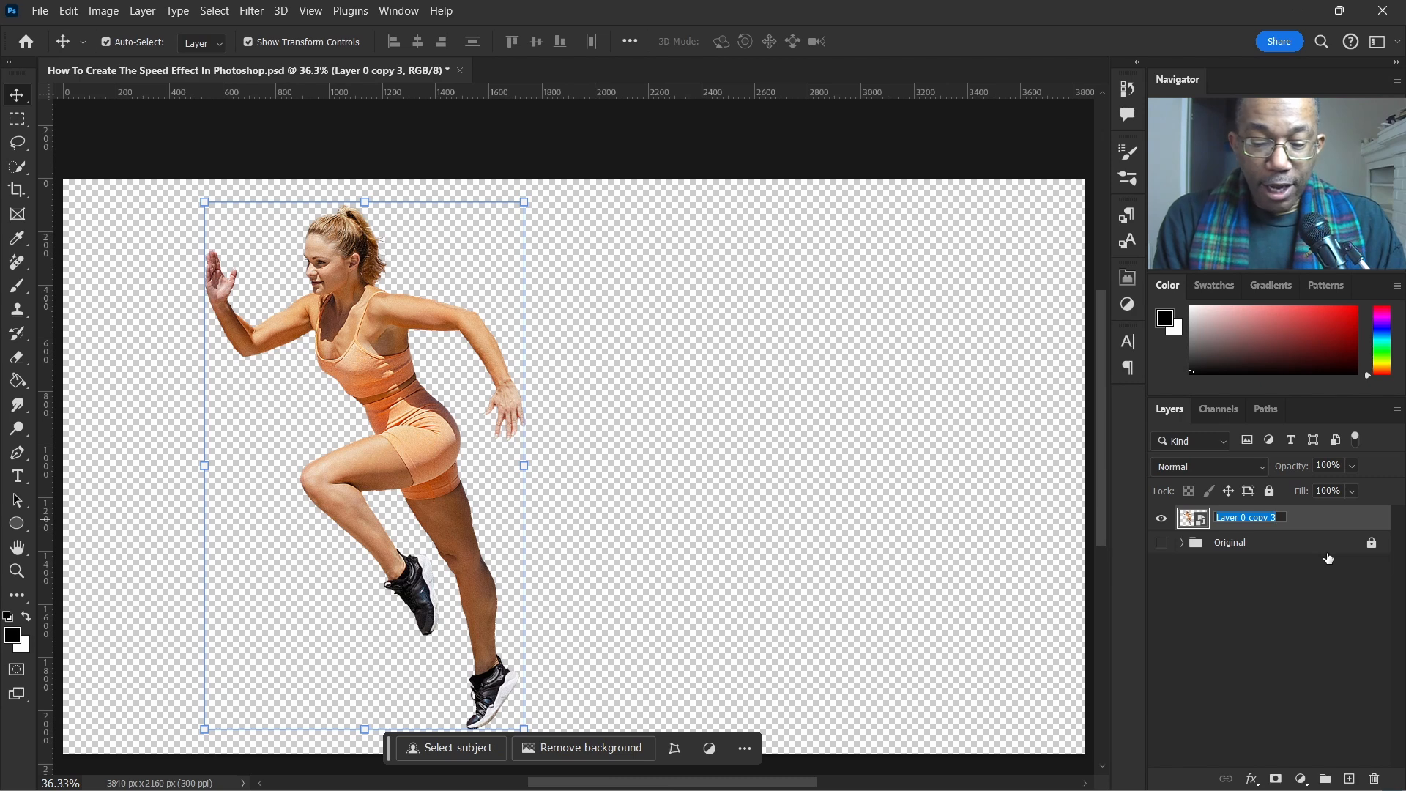
pyautogui.write('Ma')
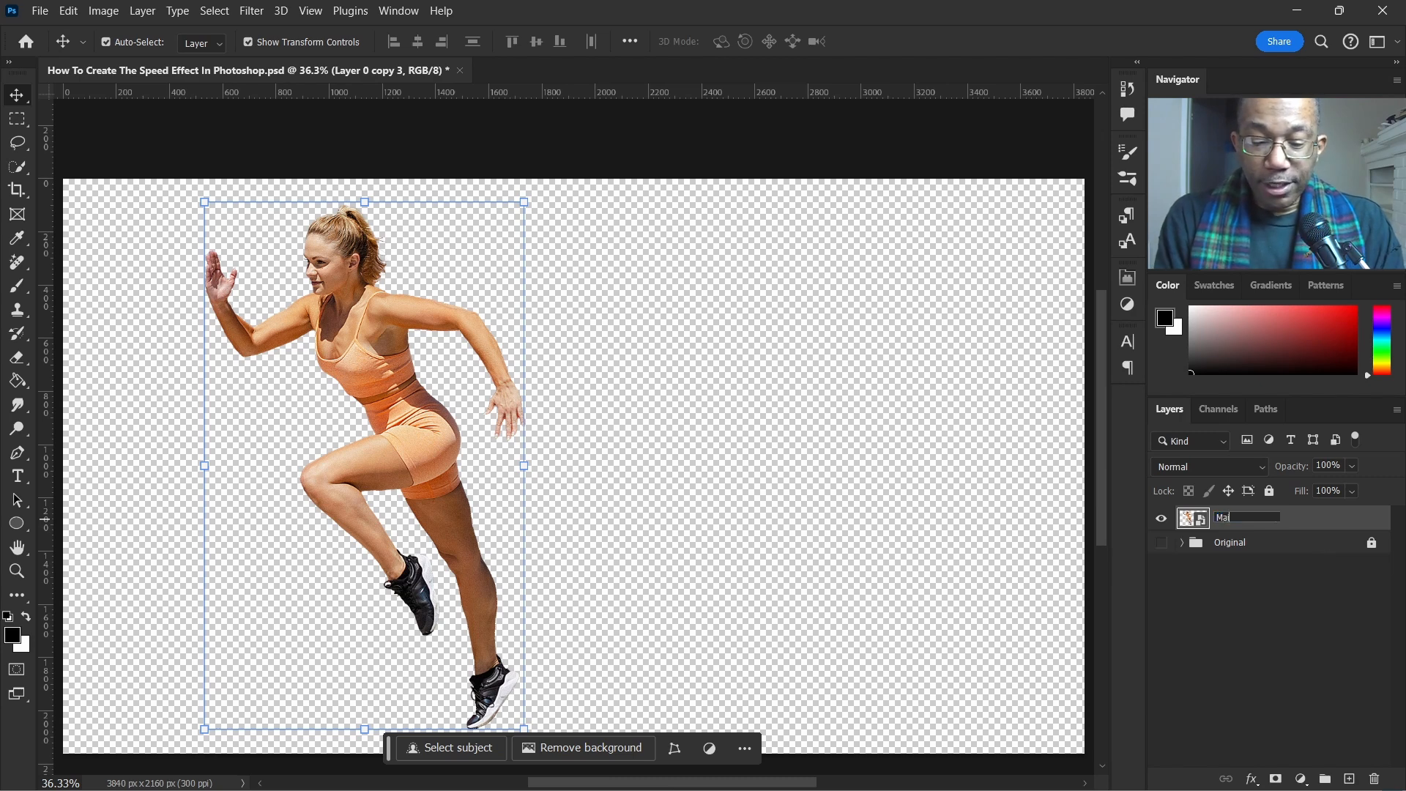
pyautogui.write('in Subject')
pyautogui.click(1244, 617)
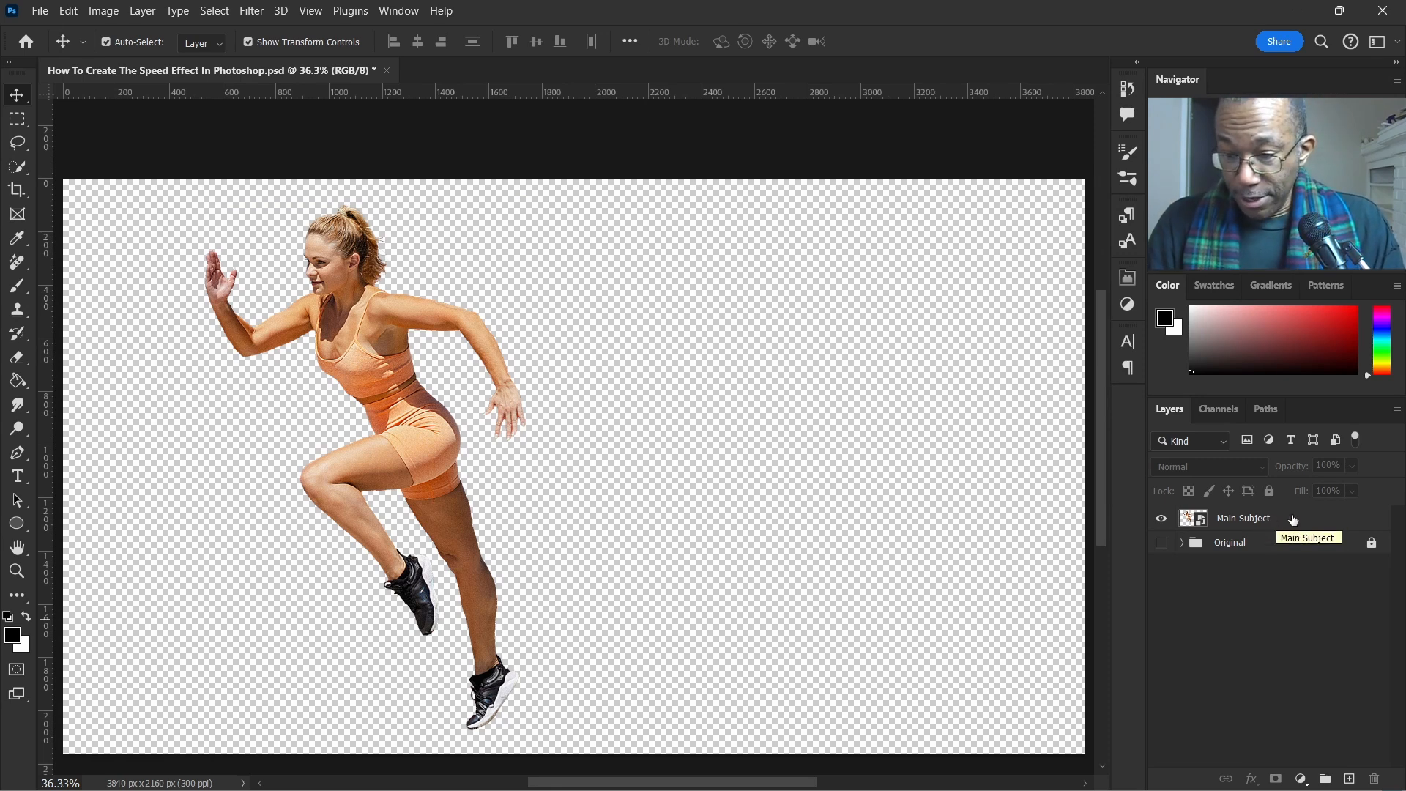
# Duplicate the Main Subject layer and nudge the duplicate about 100 px to the right.
pyautogui.click(1307, 533)
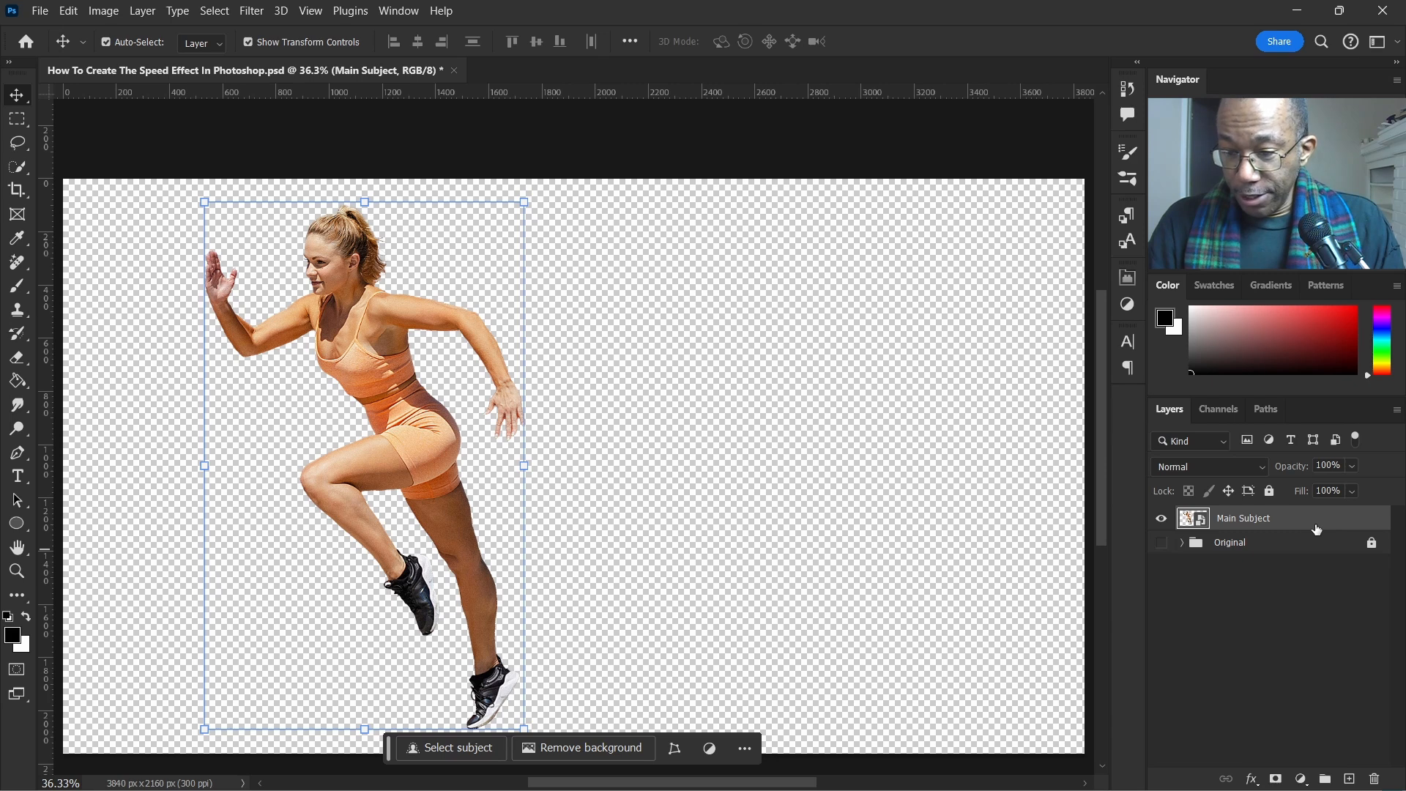
pyautogui.moveTo(1326, 528); pyautogui.dragTo(1351, 778)
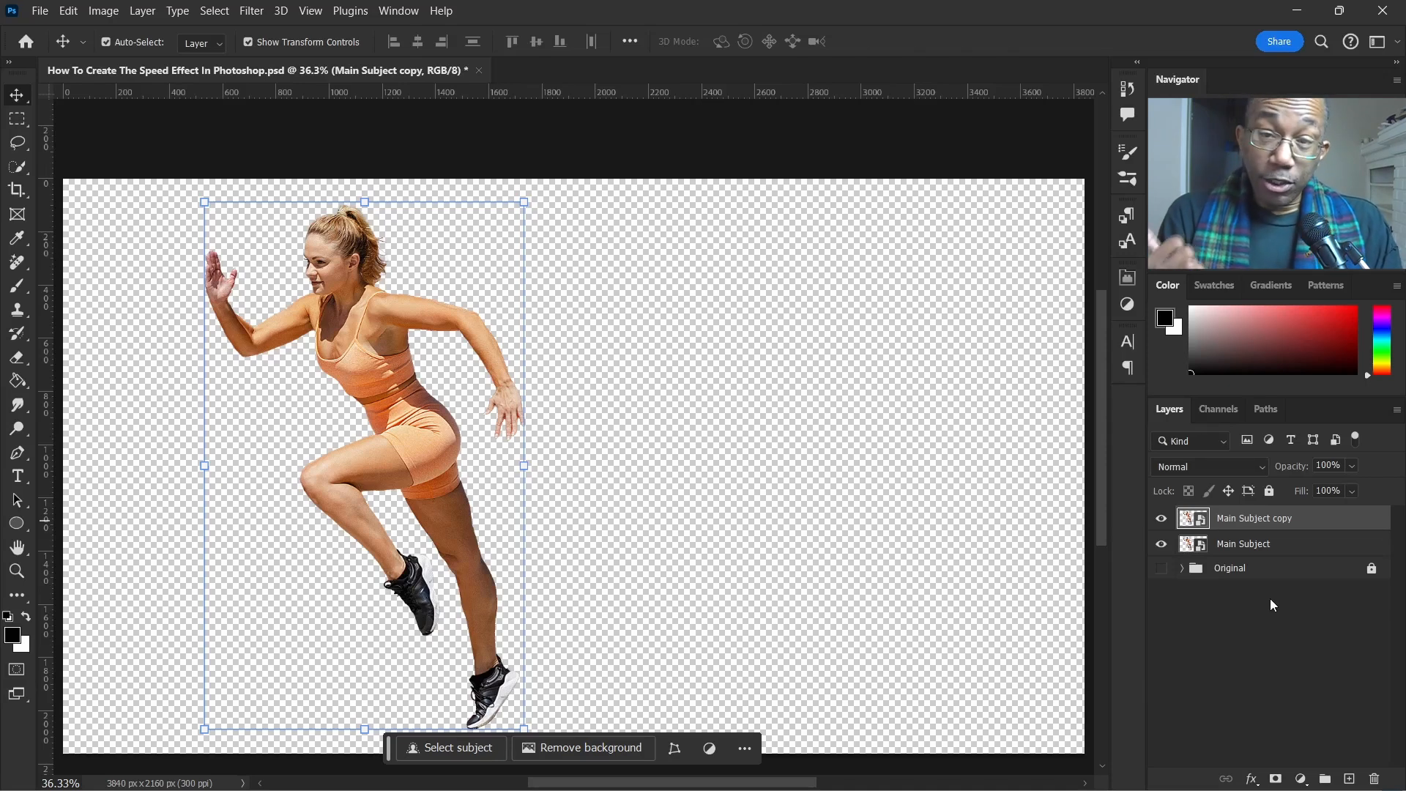
pyautogui.hotkey('shift', 'Right')
pyautogui.hotkey('shift', 'Right')
pyautogui.hotkey('shift', 'Right')
pyautogui.hotkey('shift', 'Right')
pyautogui.hotkey('shift', 'Right')
pyautogui.hotkey('shift', 'Right')
pyautogui.hotkey('shift', 'Right')
pyautogui.hotkey('shift', 'Right')
pyautogui.hotkey('shift', 'Right')
pyautogui.hotkey('shift', 'Right')
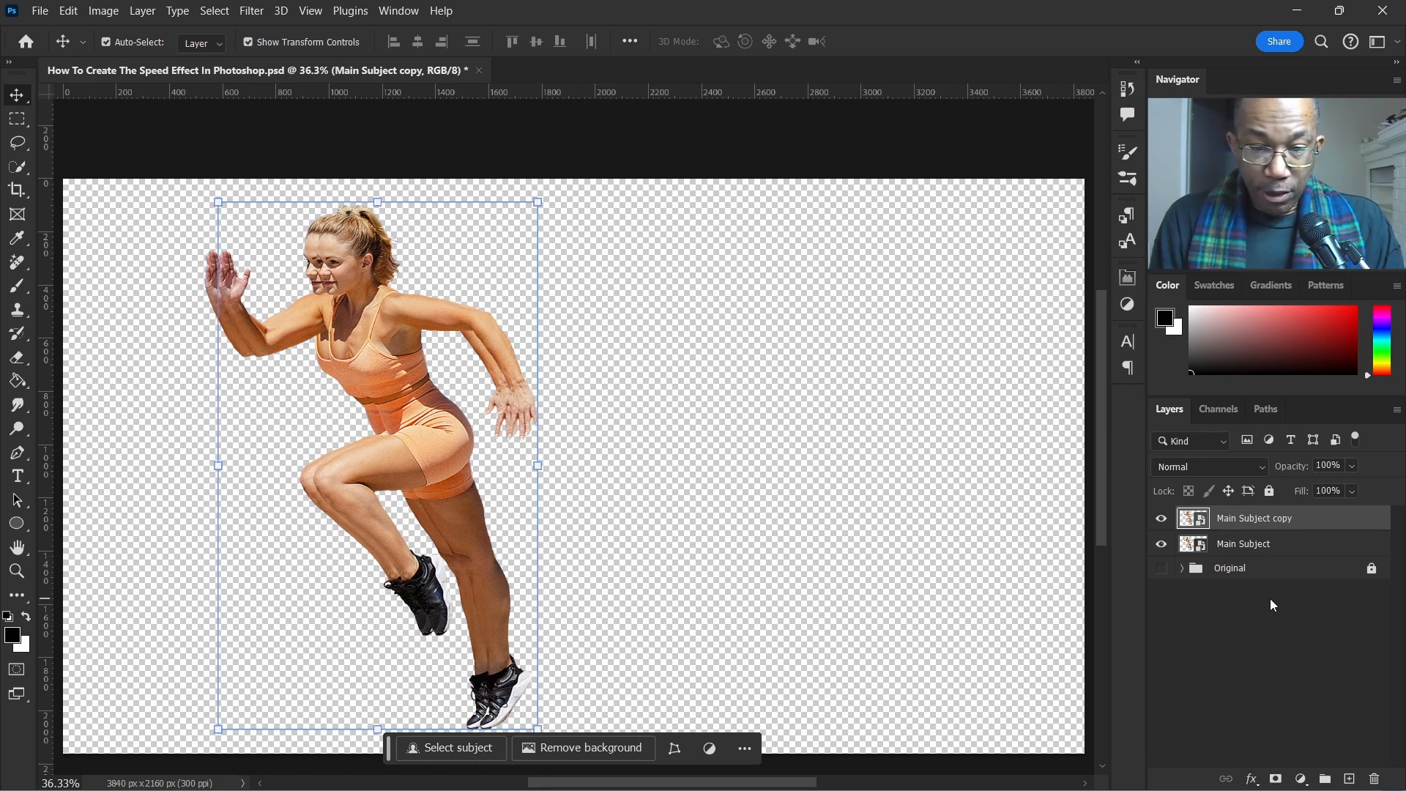
# Duplicate the Main Subject copy layer and nudge the new runner about 100 px further right.
pyautogui.moveTo(1315, 524); pyautogui.dragTo(1350, 781)
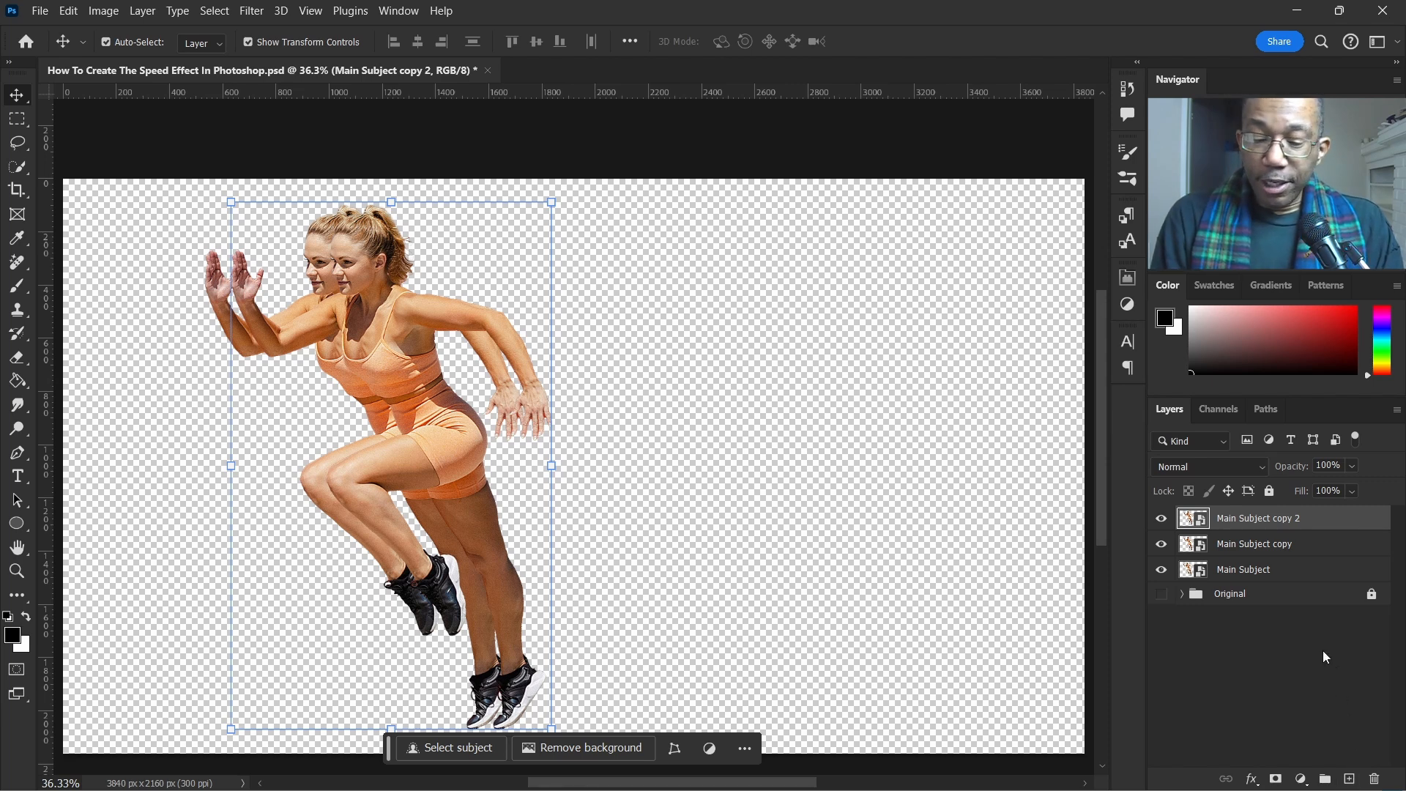
pyautogui.hotkey('shift', 'Right')
pyautogui.hotkey('shift', 'Right')
pyautogui.hotkey('shift', 'Right')
pyautogui.hotkey('shift', 'Right')
pyautogui.hotkey('shift', 'Right')
pyautogui.hotkey('shift', 'Right')
pyautogui.hotkey('shift', 'Right')
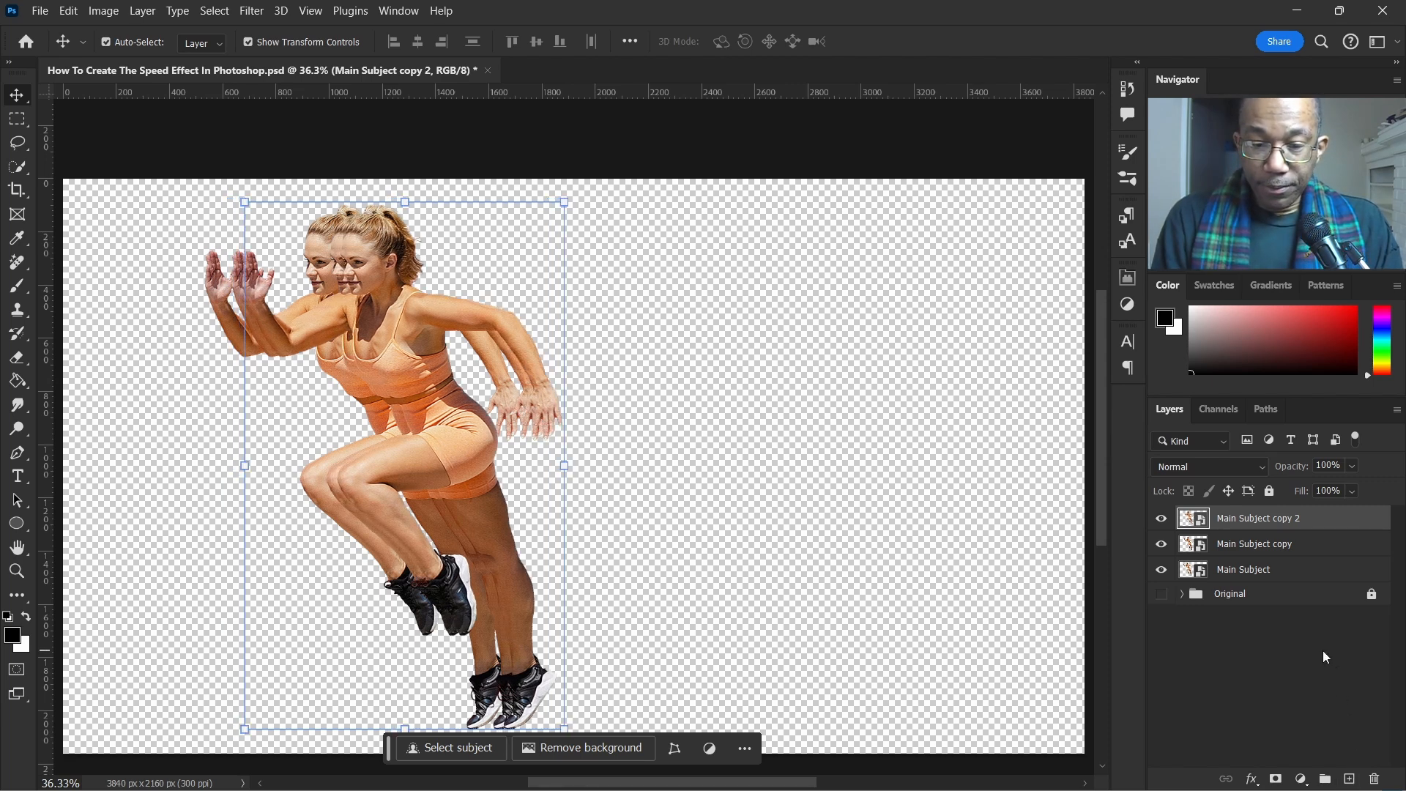
pyautogui.hotkey('shift', 'Right')
pyautogui.hotkey('shift', 'Right')
pyautogui.hotkey('shift', 'Right')
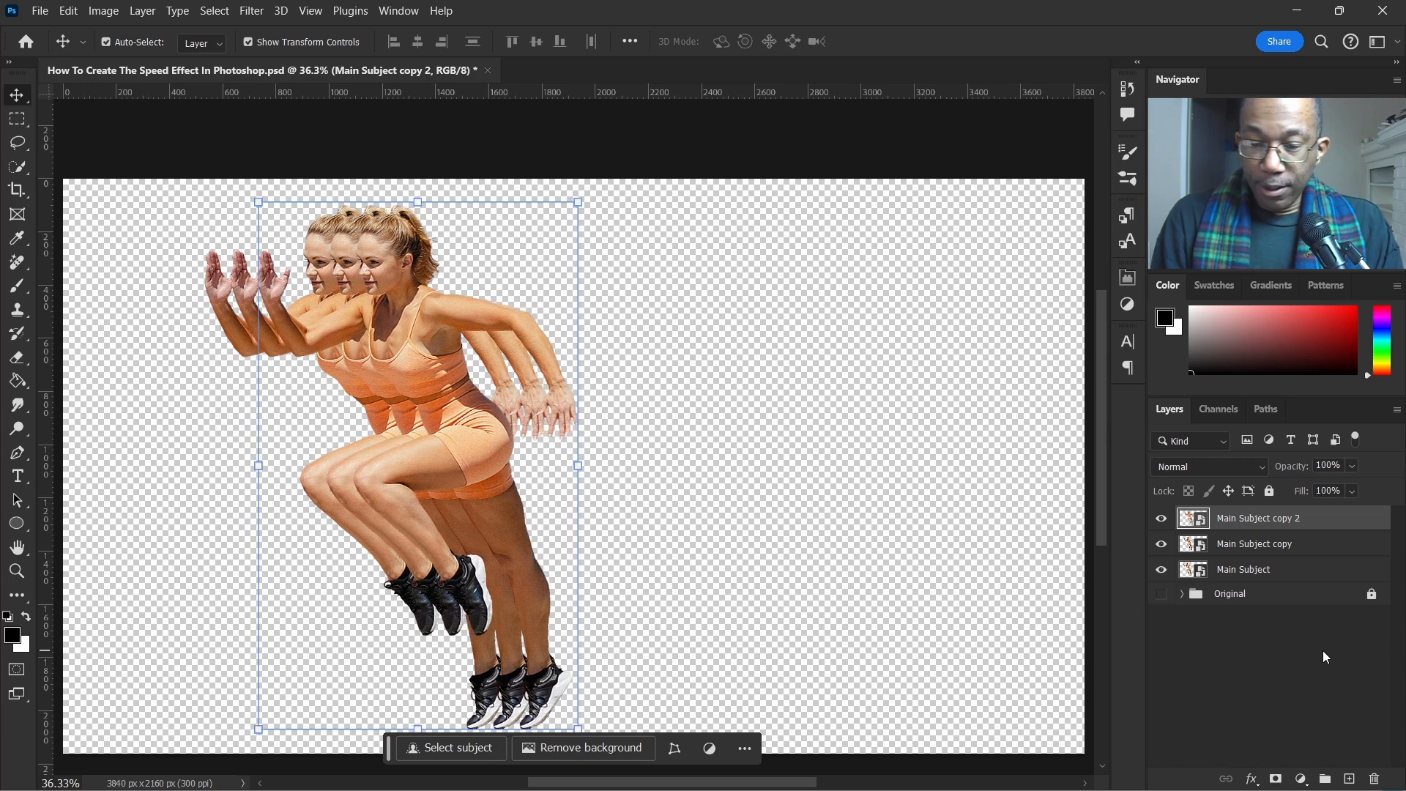
# Duplicate the Main Subject copy 2 layer and nudge the new runner about 100 px further right.
pyautogui.moveTo(1314, 529); pyautogui.dragTo(1350, 768)
pyautogui.hotkey('shift', 'Right')
pyautogui.hotkey('shift', 'Right')
pyautogui.hotkey('shift', 'Right')
pyautogui.hotkey('shift', 'Right')
pyautogui.hotkey('shift', 'Right')
pyautogui.hotkey('shift', 'Right')
pyautogui.hotkey('shift', 'Right')
pyautogui.hotkey('shift', 'Right')
pyautogui.hotkey('shift', 'Right')
pyautogui.hotkey('shift', 'Right')
# Duplicate the Main Subject copy 3 layer and nudge the new runner about 100 px further right.
pyautogui.moveTo(1318, 520); pyautogui.dragTo(1349, 776)
pyautogui.hotkey('shift', 'Right')
pyautogui.hotkey('shift', 'Right')
pyautogui.hotkey('shift', 'Right')
pyautogui.hotkey('shift', 'Right')
pyautogui.hotkey('shift', 'Right')
pyautogui.hotkey('shift', 'Right')
pyautogui.hotkey('shift', 'Right')
pyautogui.hotkey('shift', 'Right')
pyautogui.hotkey('shift', 'Right')
pyautogui.hotkey('shift', 'Right')
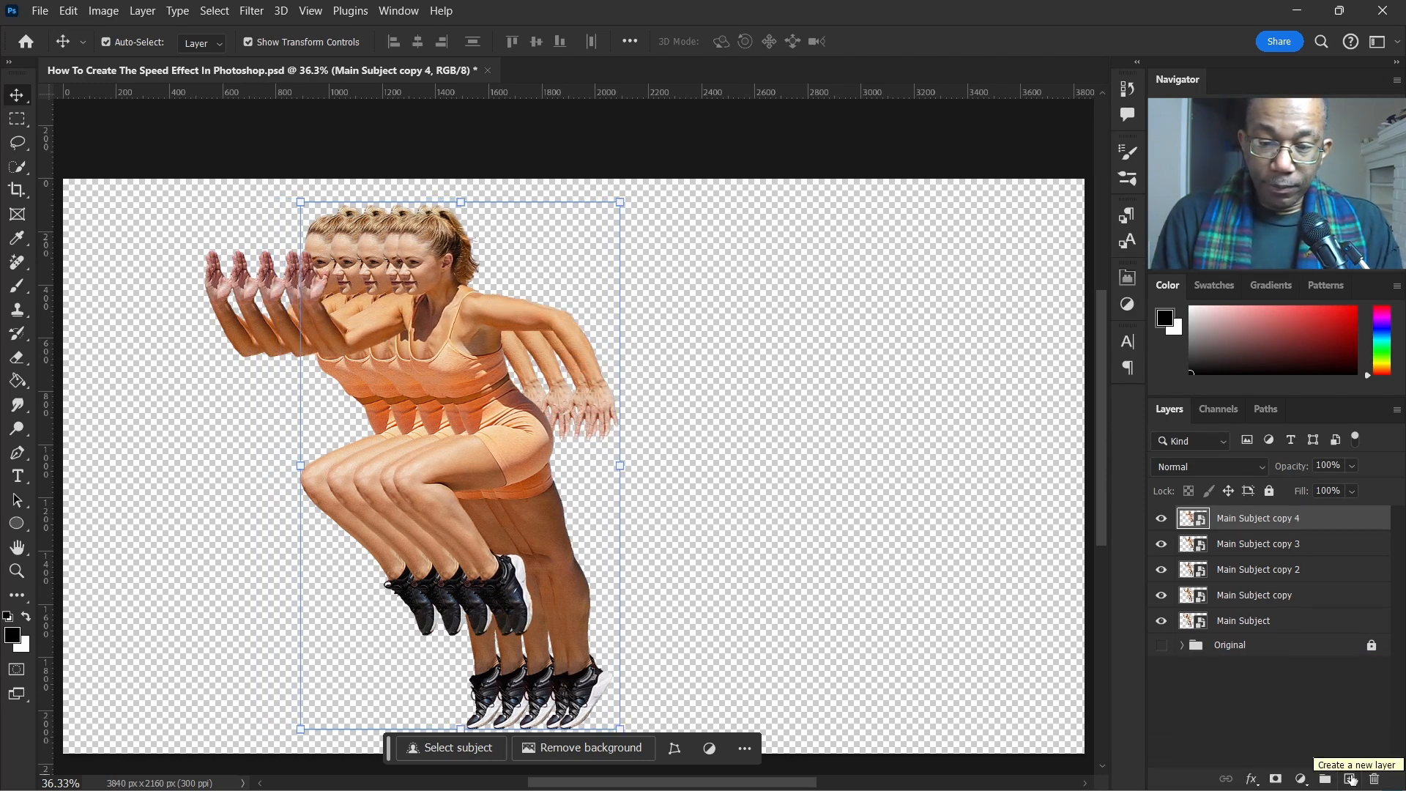
# Duplicate the Main Subject copy 4 layer and nudge the new runner about 100 px further right.
pyautogui.moveTo(1311, 521); pyautogui.dragTo(1349, 773)
pyautogui.hotkey('shift', 'Right')
pyautogui.hotkey('shift', 'Right')
pyautogui.hotkey('shift', 'Right')
pyautogui.hotkey('shift', 'Right')
pyautogui.hotkey('shift', 'Right')
pyautogui.hotkey('shift', 'Right')
pyautogui.hotkey('shift', 'Right')
pyautogui.hotkey('shift', 'Right')
pyautogui.hotkey('shift', 'Right')
pyautogui.hotkey('shift', 'Right')
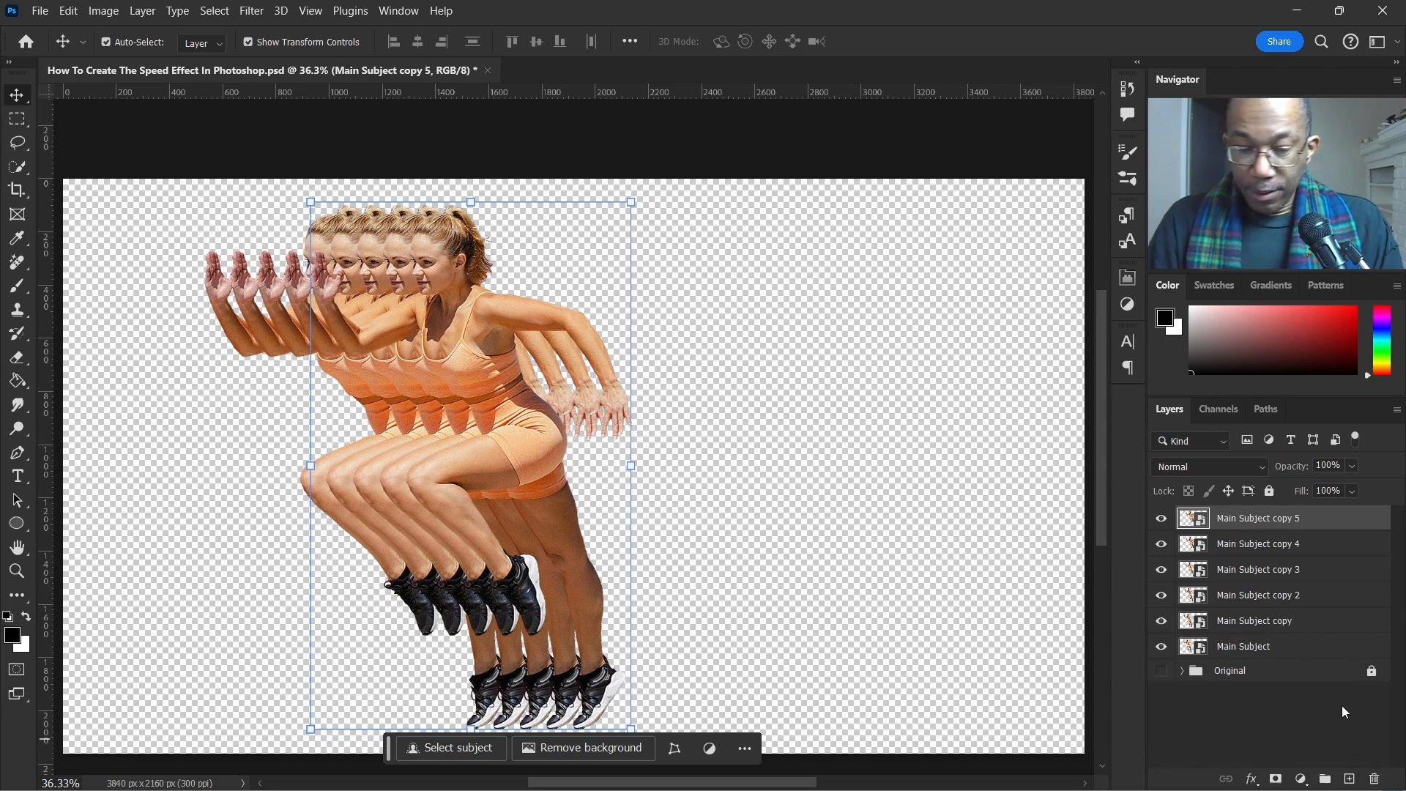
pyautogui.hotkey('shift', 'Right')
pyautogui.hotkey('shift', 'Right')
pyautogui.hotkey('shift', 'Right')
pyautogui.hotkey('shift', 'Right')
pyautogui.hotkey('shift', 'Right')
pyautogui.hotkey('shift', 'Right')
pyautogui.hotkey('shift', 'Right')
pyautogui.hotkey('shift', 'Right')
pyautogui.hotkey('shift', 'Right')
pyautogui.hotkey('shift', 'Right')
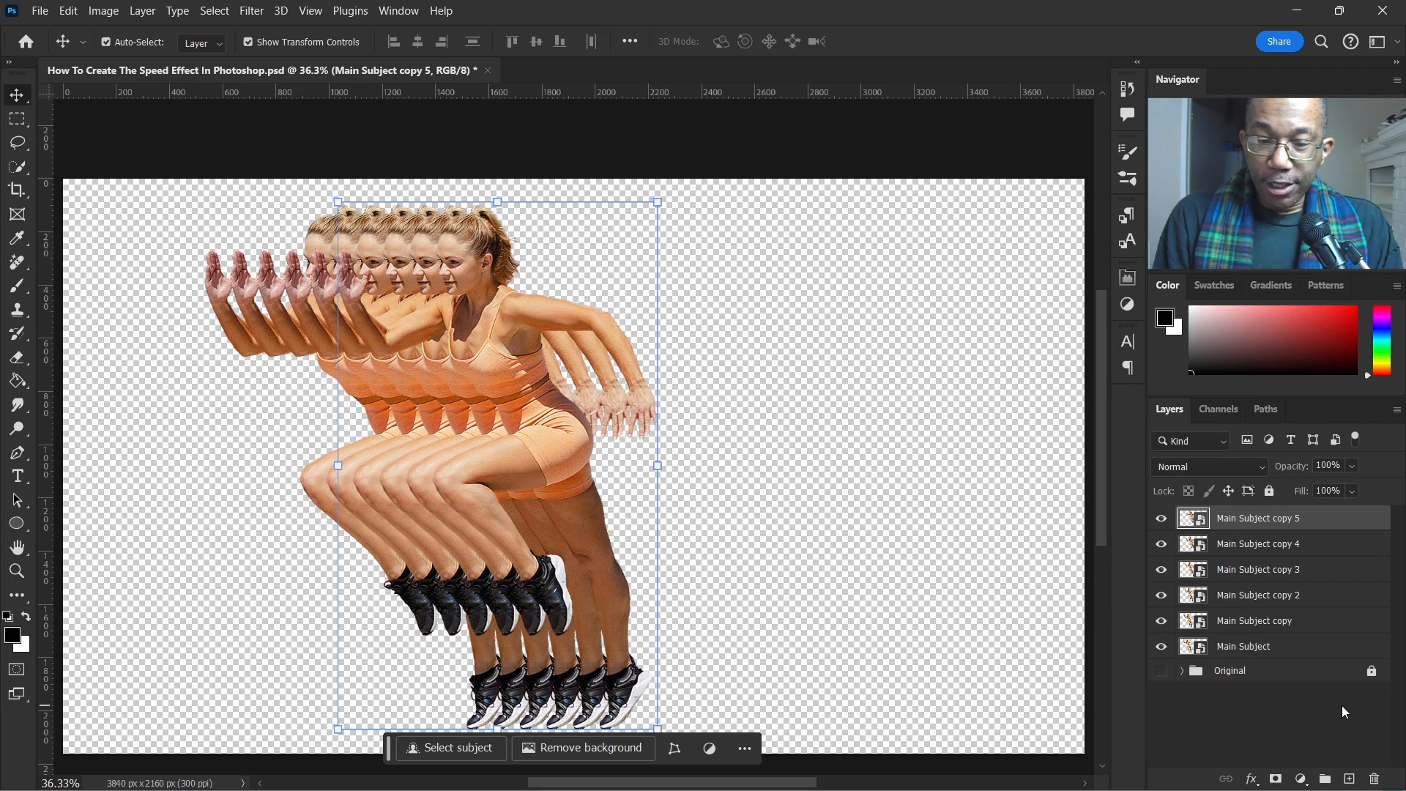
# Duplicate the Main Subject copy 5 layer and nudge the new runner about 100 px further right.
pyautogui.moveTo(1318, 521); pyautogui.dragTo(1351, 778)
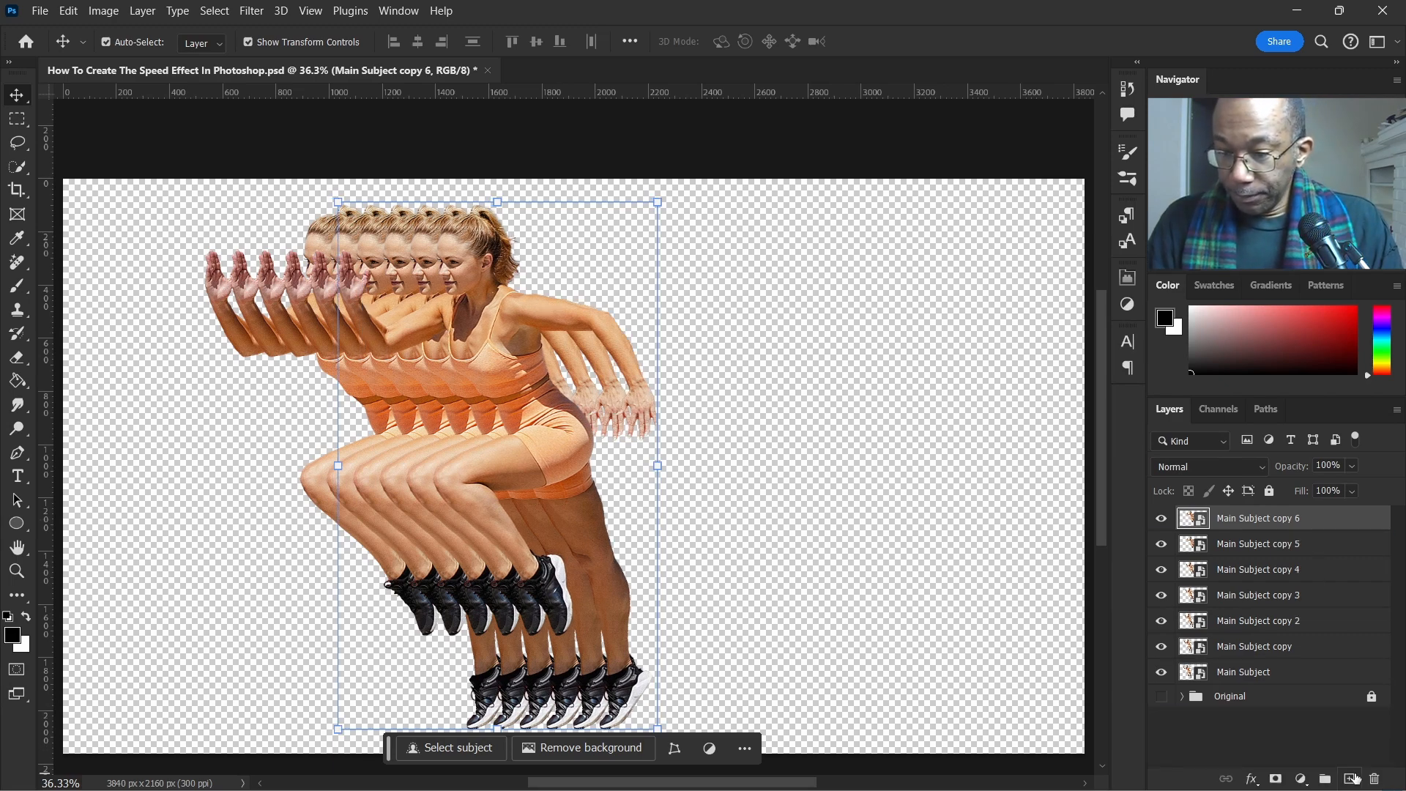
pyautogui.hotkey('shift', 'Right')
pyautogui.hotkey('shift', 'Right')
pyautogui.hotkey('shift', 'Right')
pyautogui.hotkey('shift', 'Right')
pyautogui.hotkey('shift', 'Right')
pyautogui.hotkey('shift', 'Right')
pyautogui.hotkey('shift', 'Right')
pyautogui.hotkey('shift', 'Right')
pyautogui.hotkey('shift', 'Right')
pyautogui.hotkey('shift', 'Right')
# Duplicate the Main Subject copy 6 layer and nudge the new runner about 100 px further right.
pyautogui.moveTo(1318, 520); pyautogui.dragTo(1350, 773)
pyautogui.hotkey('shift', 'Right')
pyautogui.hotkey('shift', 'Right')
pyautogui.hotkey('shift', 'Right')
pyautogui.hotkey('shift', 'Right')
pyautogui.hotkey('shift', 'Right')
pyautogui.hotkey('shift', 'Right')
pyautogui.hotkey('shift', 'Right')
pyautogui.hotkey('shift', 'Right')
pyautogui.hotkey('shift', 'Right')
pyautogui.hotkey('shift', 'Right')
# Duplicate the Main Subject copy 7 layer and nudge the new runner about 100 px further right.
pyautogui.moveTo(1323, 521); pyautogui.dragTo(1350, 773)
pyautogui.hotkey('shift', 'Right')
pyautogui.hotkey('shift', 'Right')
pyautogui.hotkey('shift', 'Right')
pyautogui.hotkey('shift', 'Right')
pyautogui.hotkey('shift', 'Right')
pyautogui.hotkey('shift', 'Right')
pyautogui.hotkey('shift', 'Right')
pyautogui.hotkey('shift', 'Right')
pyautogui.hotkey('shift', 'Right')
pyautogui.hotkey('shift', 'Right')
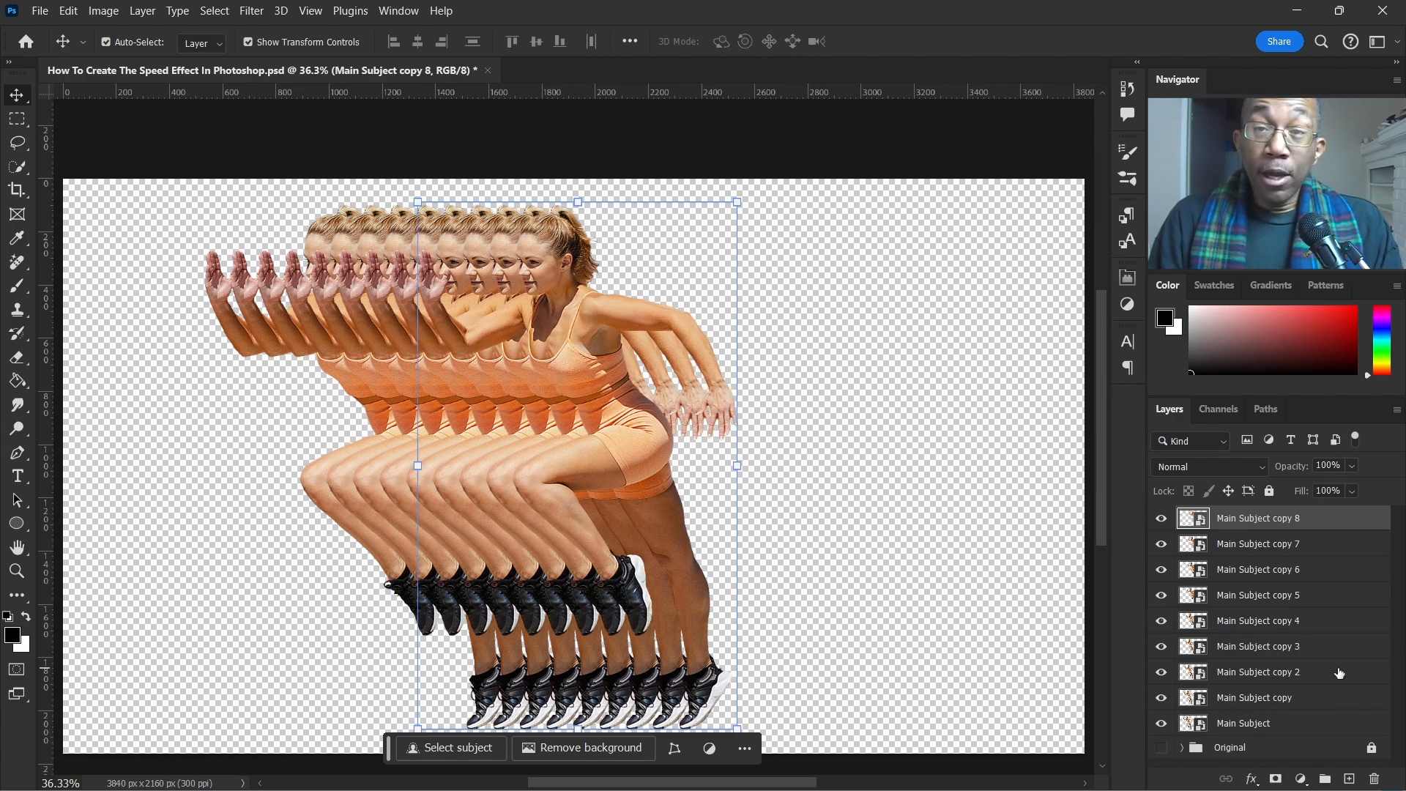
# Group all the Main Subject copies without the Main Subject layer itself, and convert the group to a smart object.
pyautogui.click(967, 487)
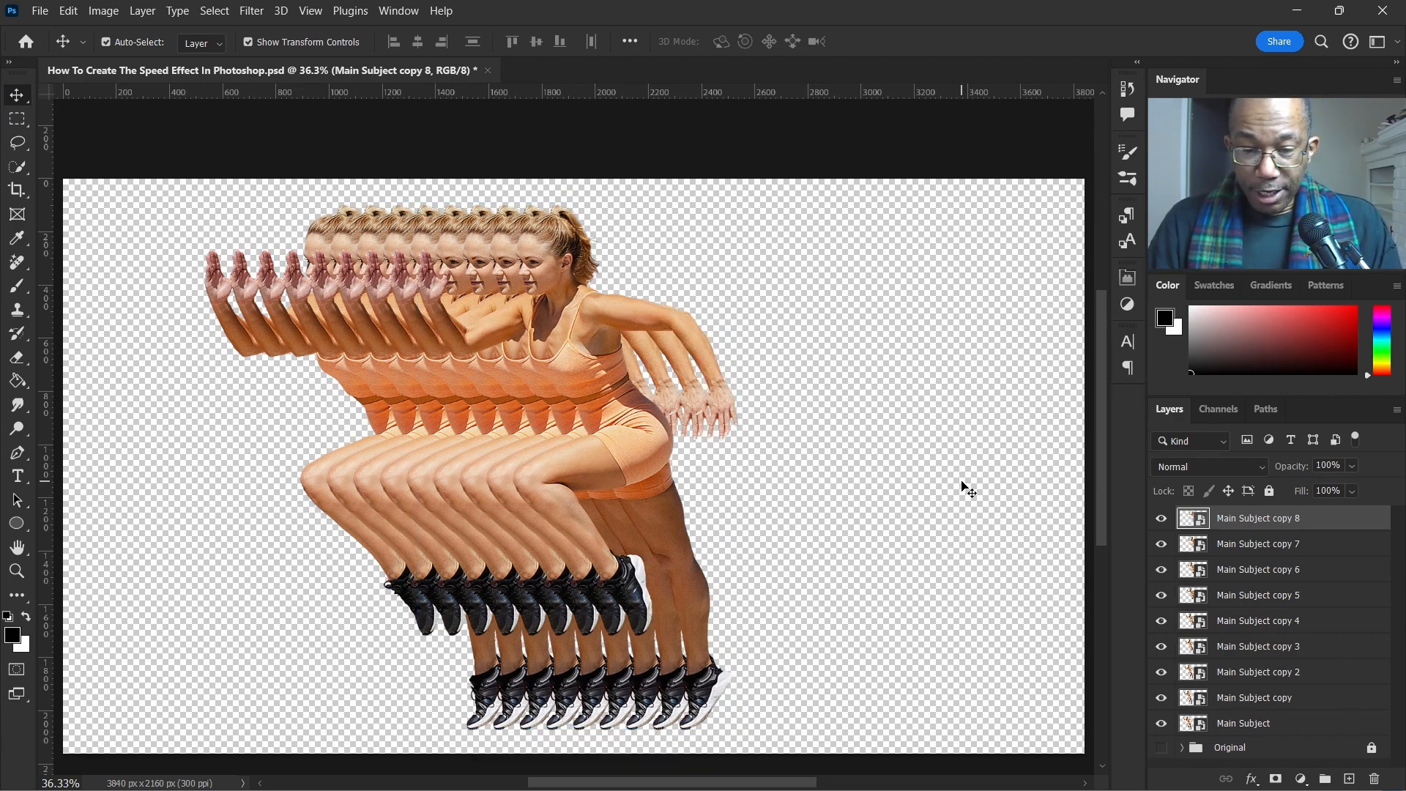
pyautogui.scroll(-2, 754, 465)
pyautogui.scroll(-1, 741, 462)
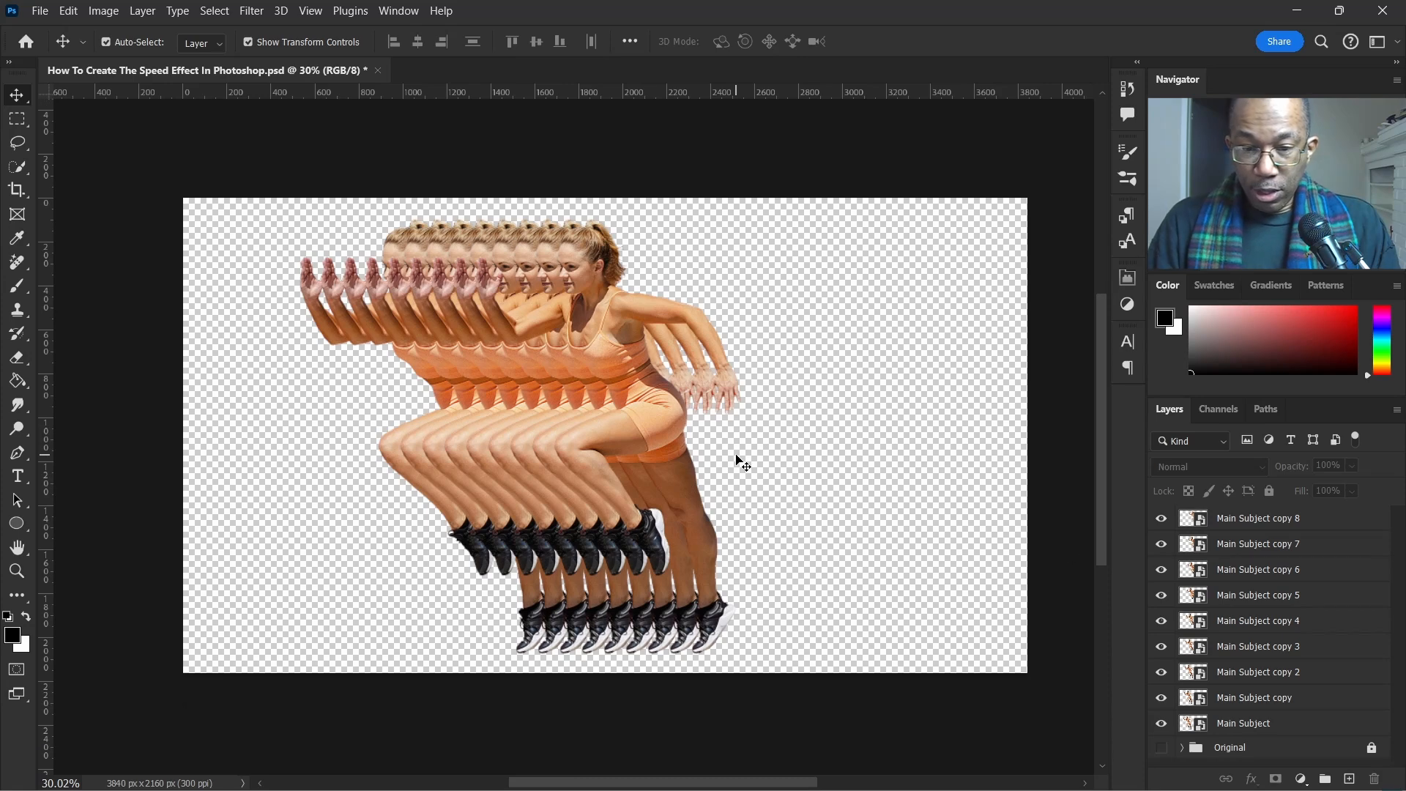
pyautogui.click(1256, 724)
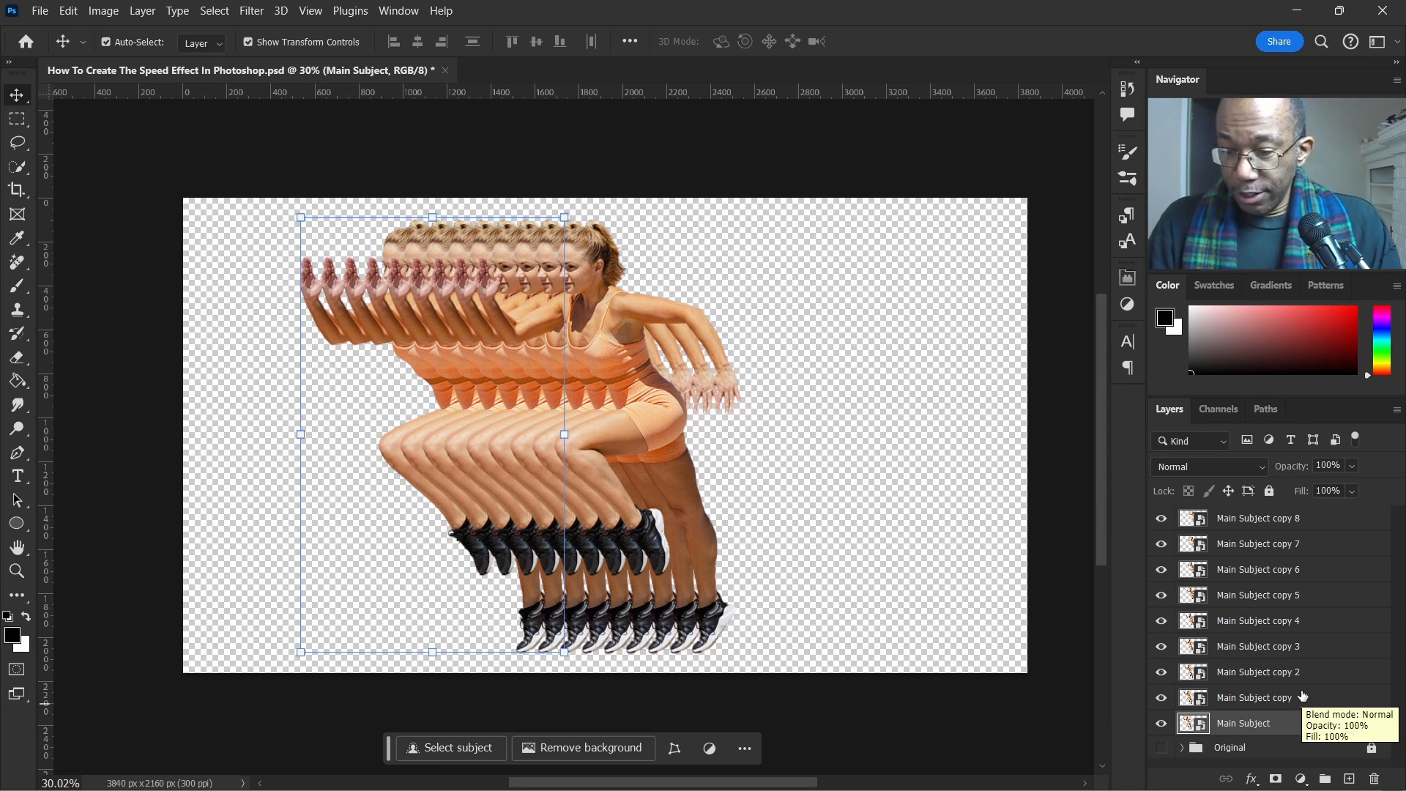
pyautogui.click(1300, 700)
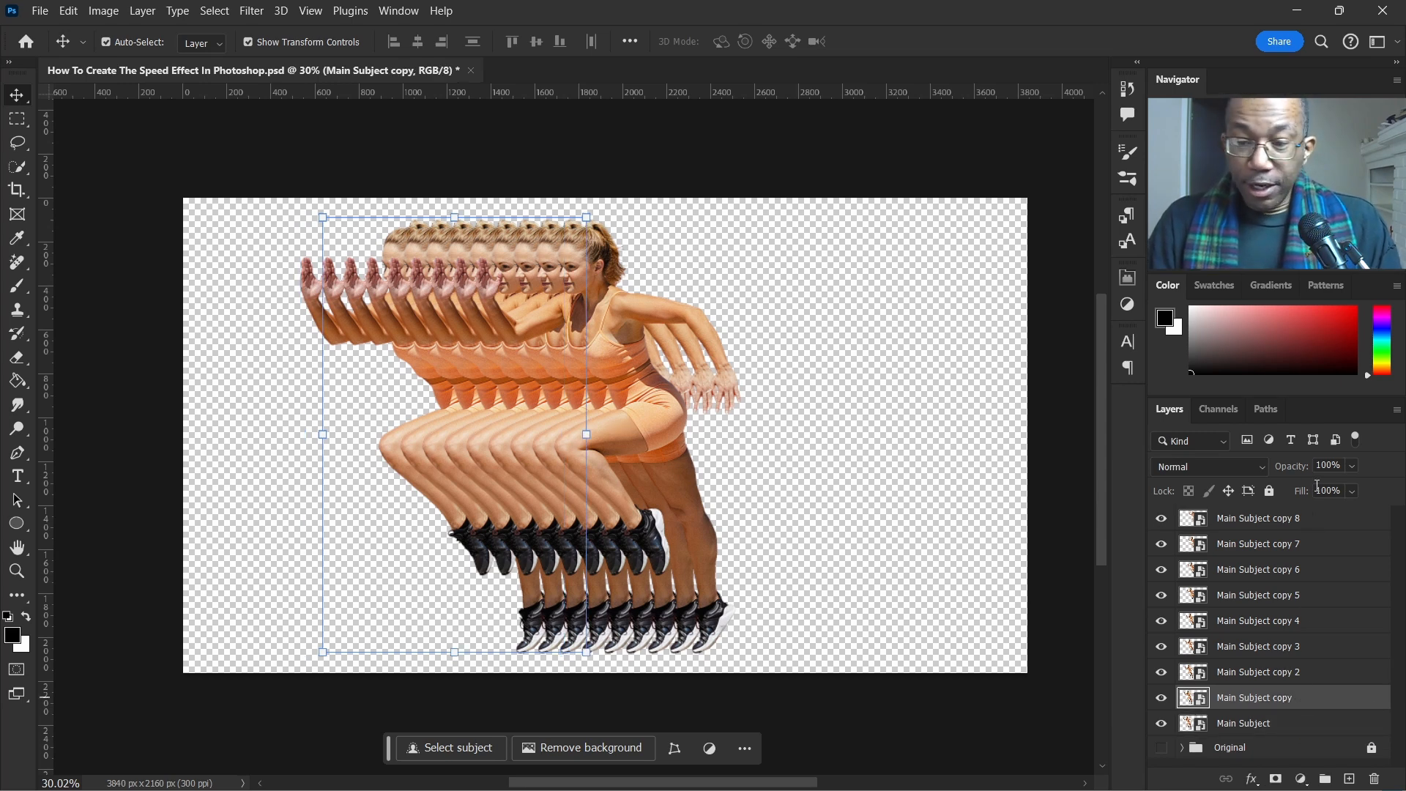
pyautogui.keyDown('shift'); pyautogui.click(1311, 527); pyautogui.keyUp('shift')
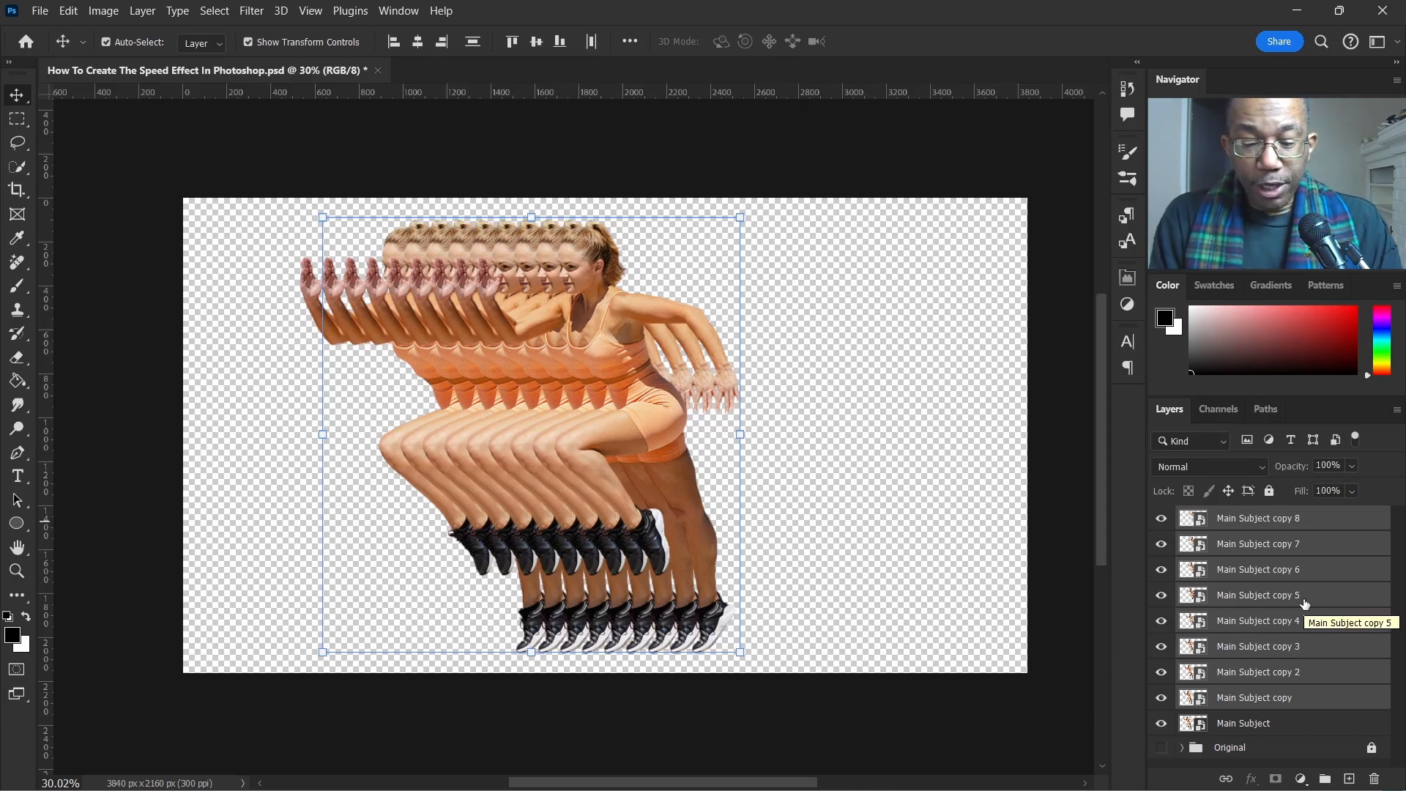
pyautogui.hotkey('ctrl', 'g')
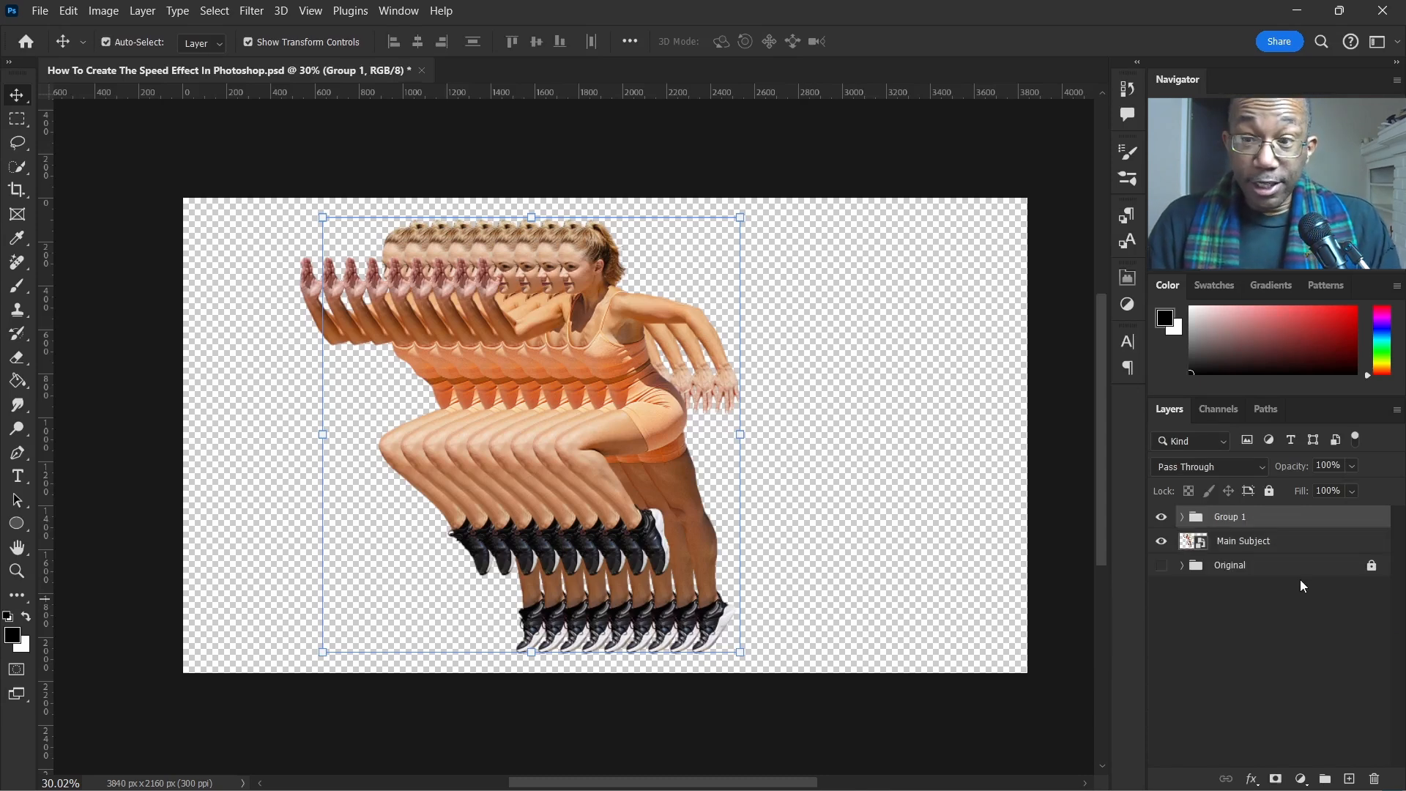
pyautogui.rightClick(1271, 525)
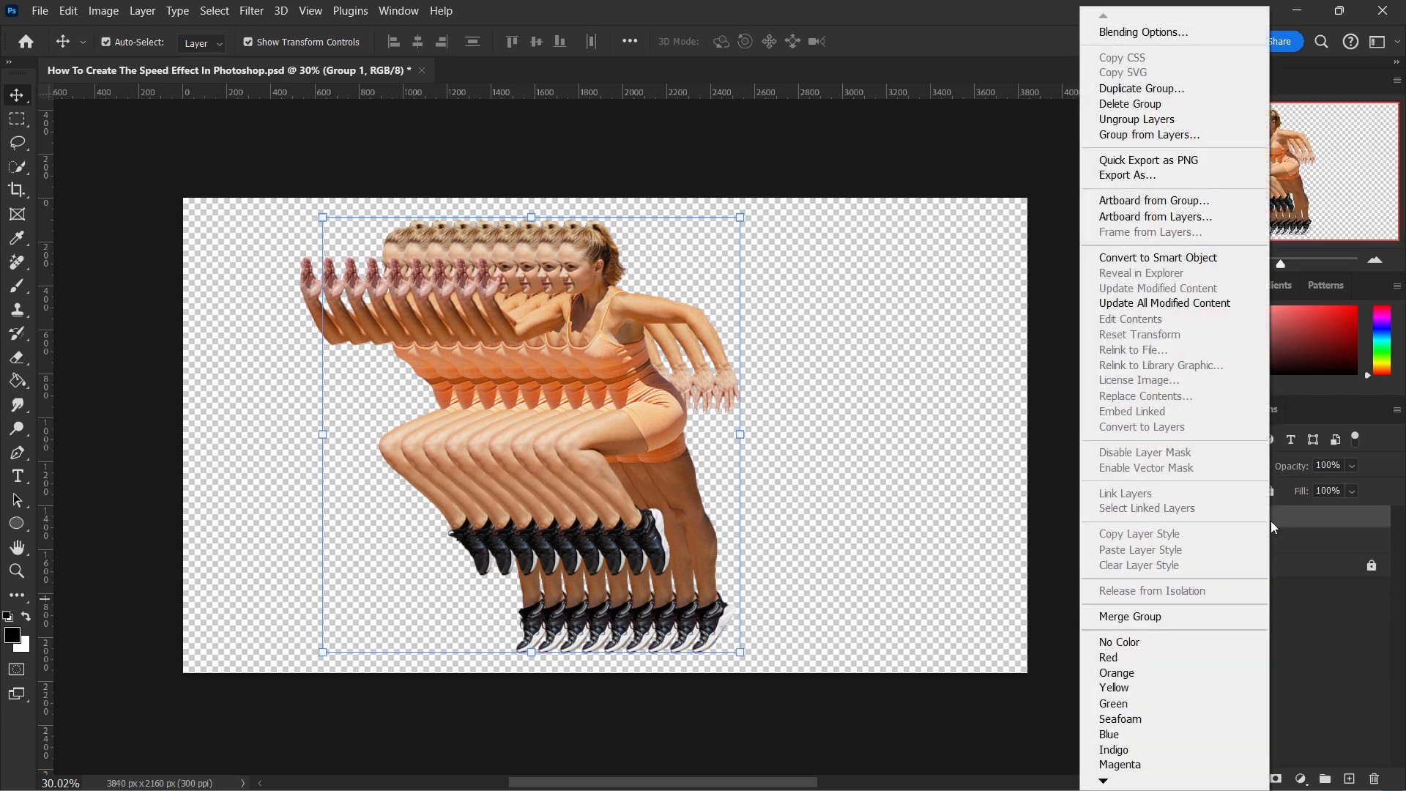
pyautogui.click(1207, 263)
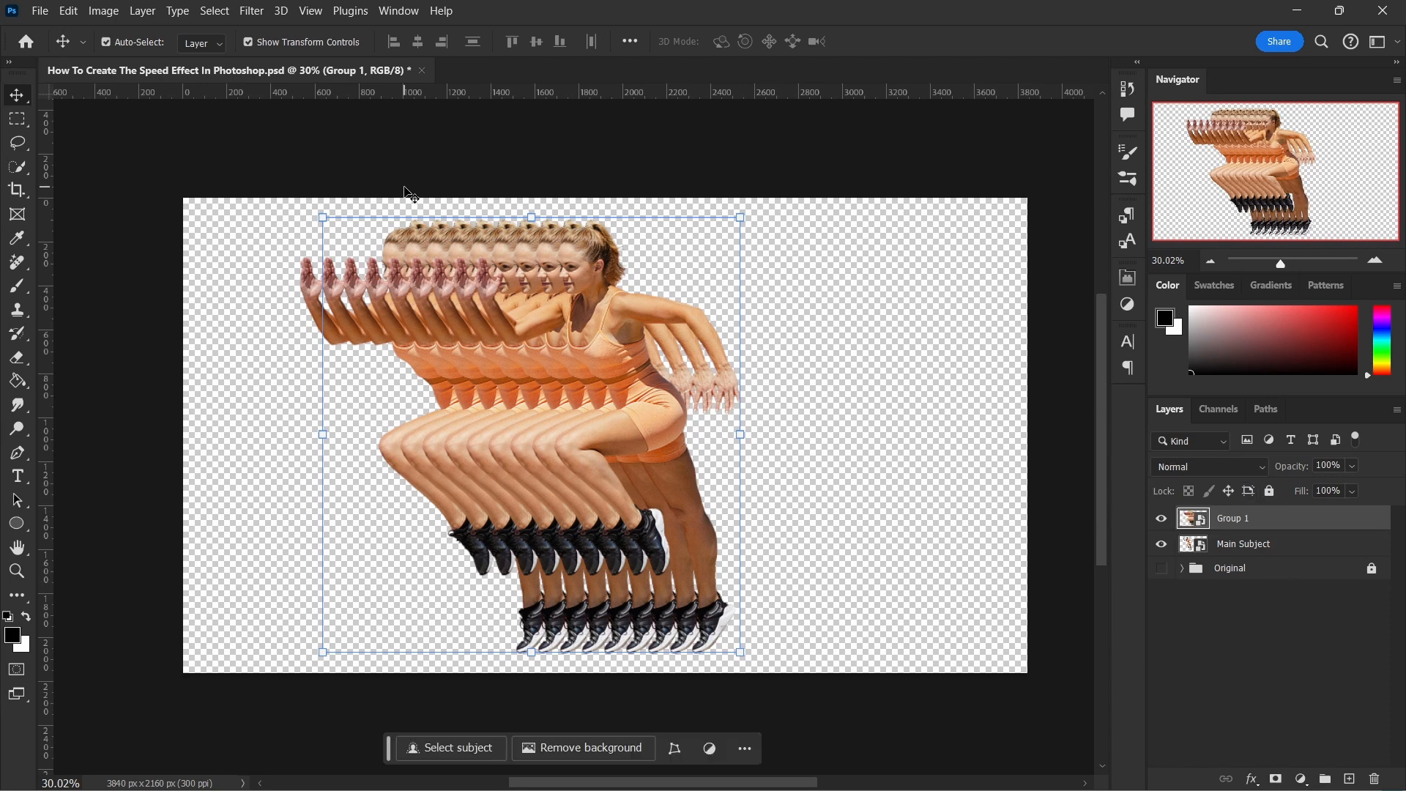
# Apply a Motion Blur to the Group 1 smart object with an angle of 0° and a distance of 870 pixels.
pyautogui.click(256, 13)
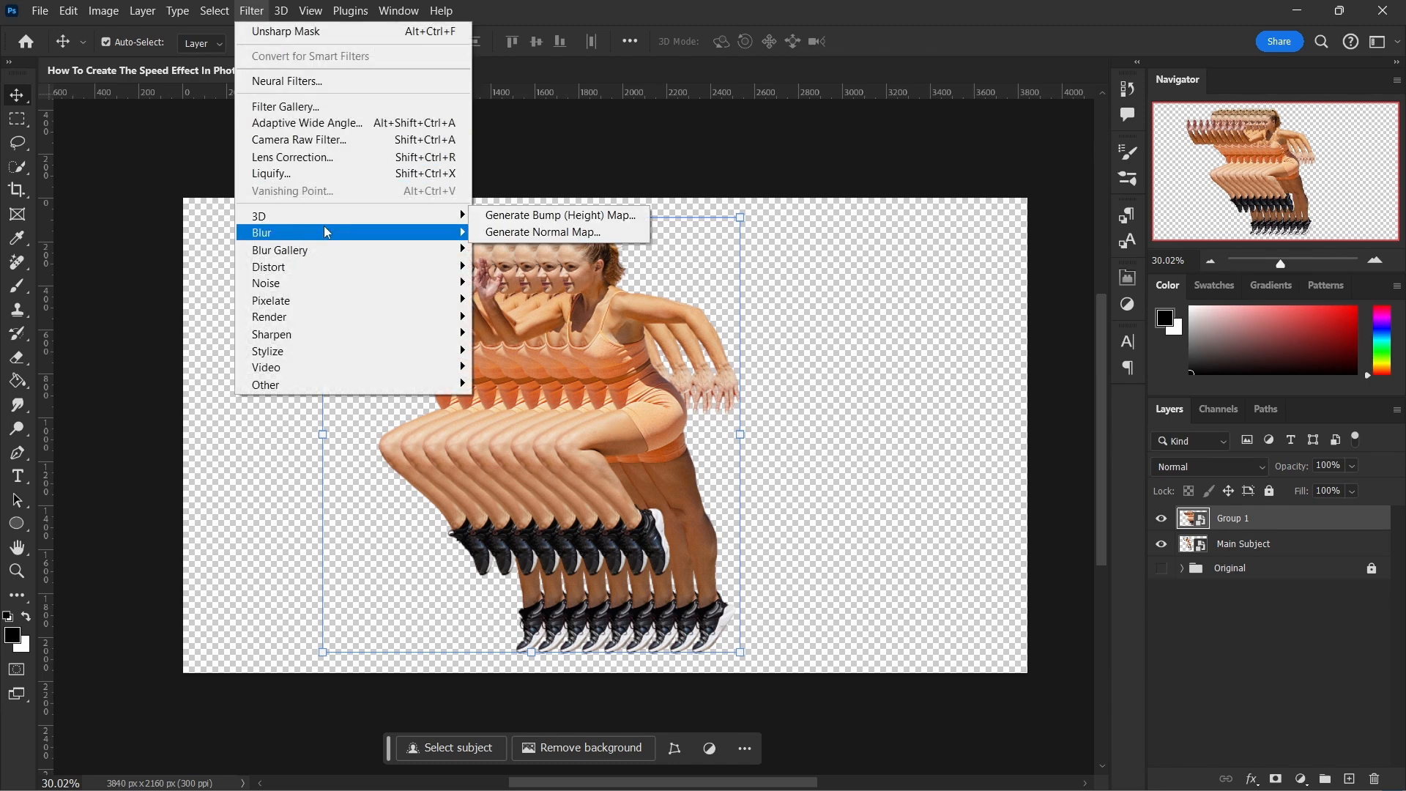
pyautogui.moveTo(327, 231)
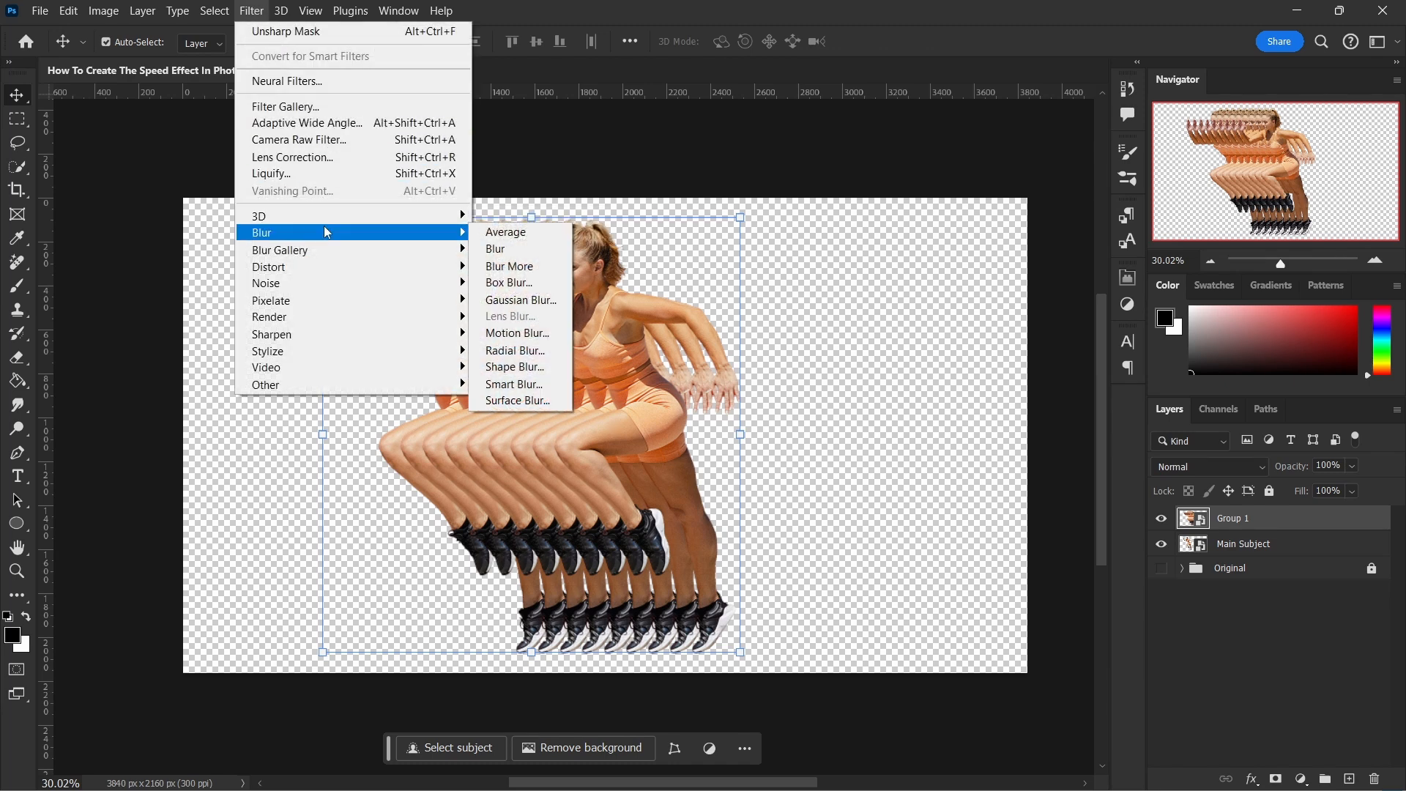
pyautogui.click(542, 338)
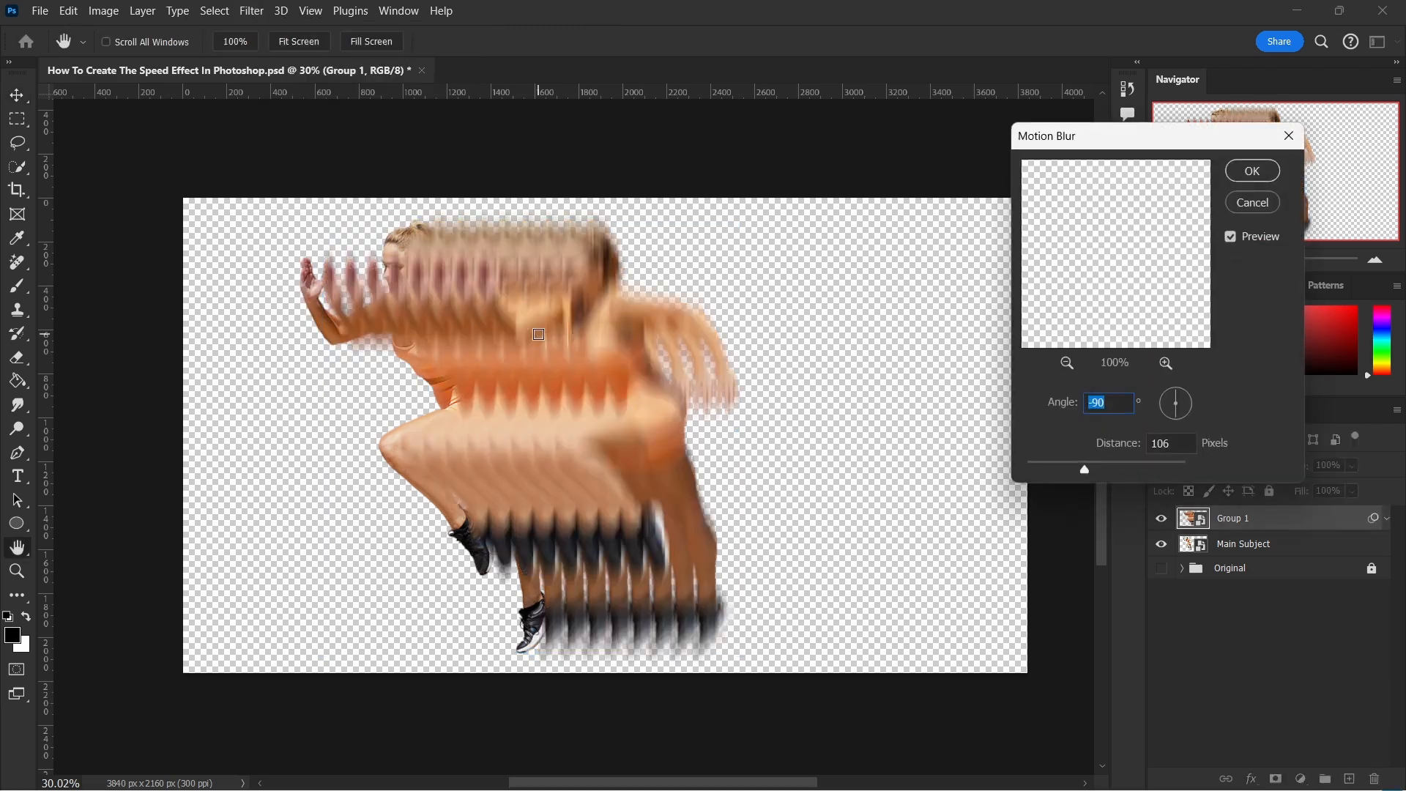
pyautogui.moveTo(1085, 470); pyautogui.dragTo(1153, 471)
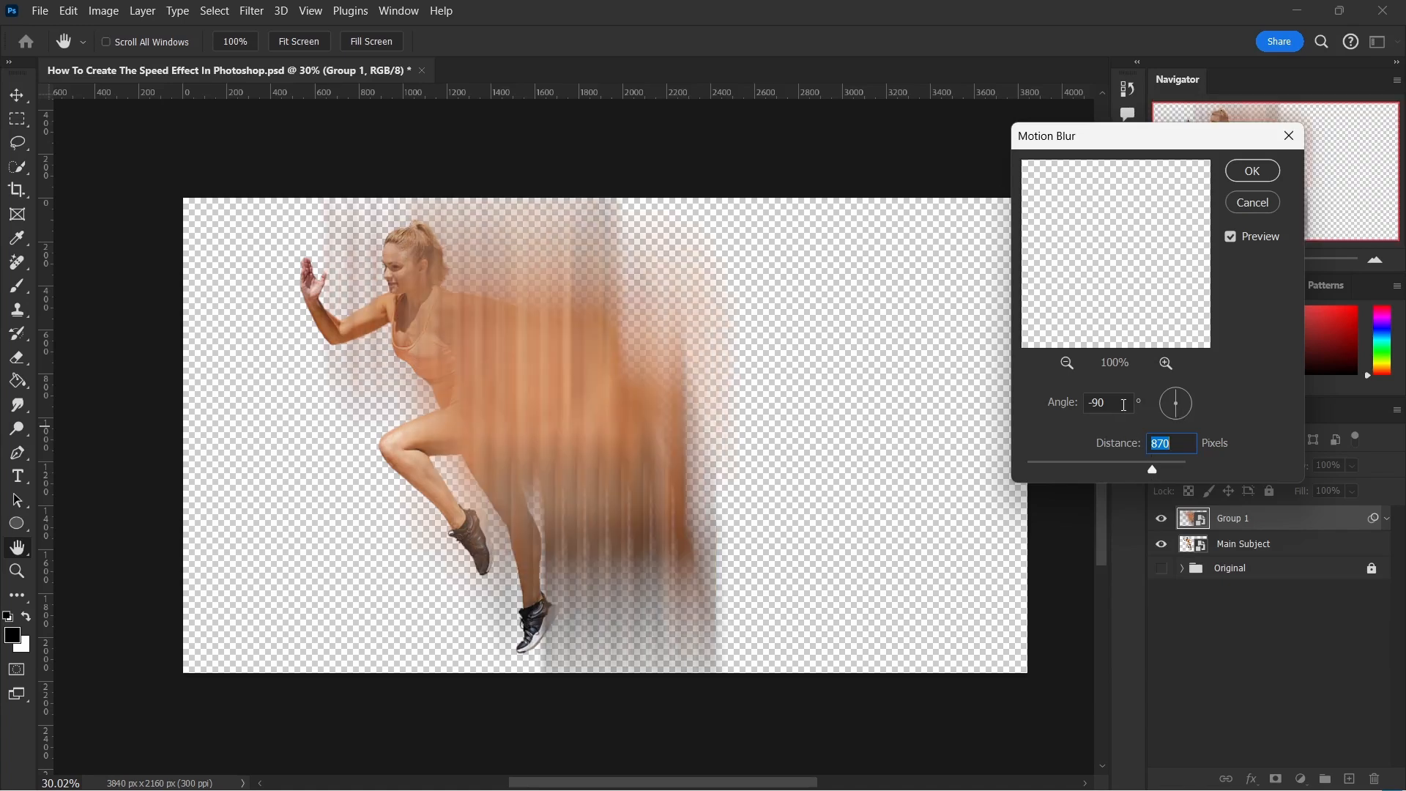
pyautogui.click(1099, 408)
pyautogui.write('0')
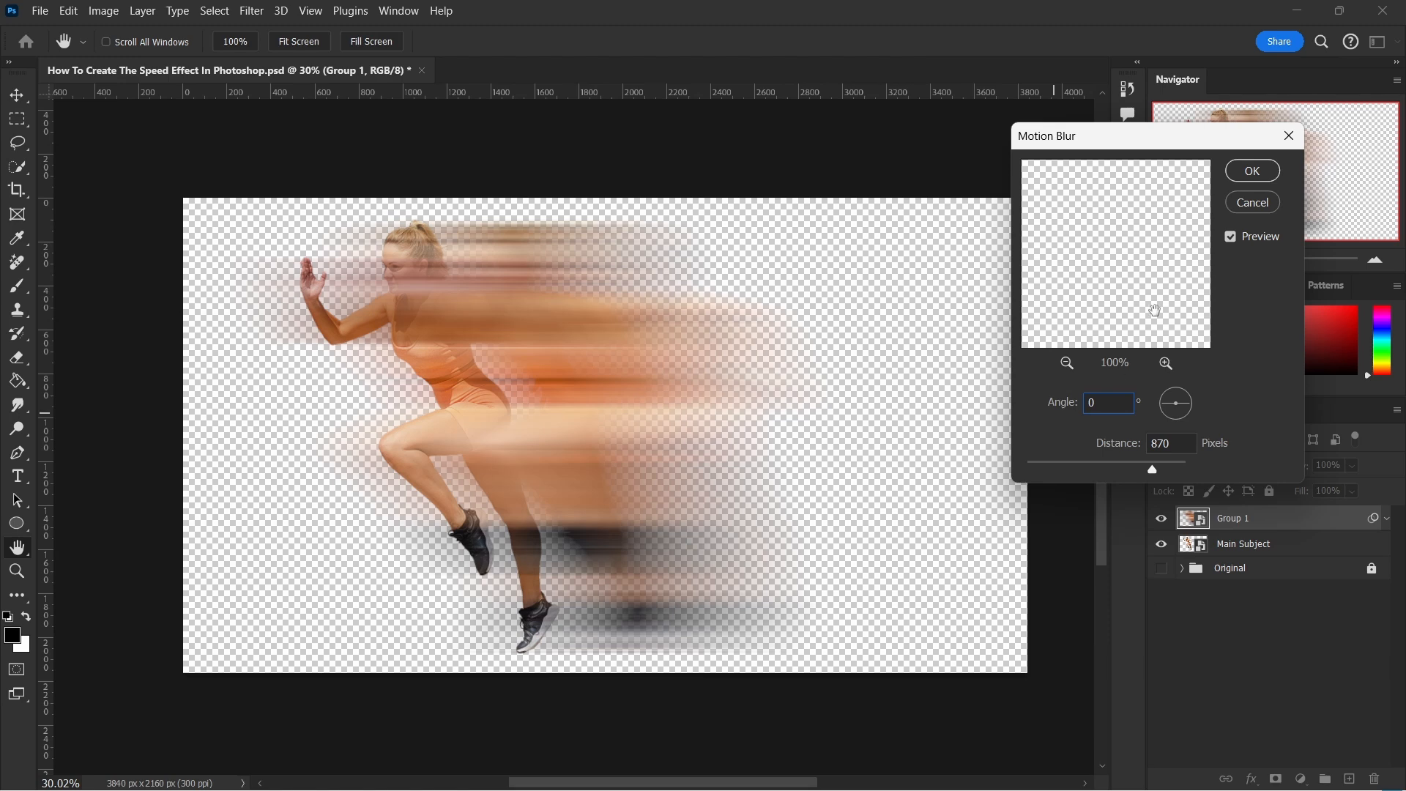
pyautogui.click(1252, 171)
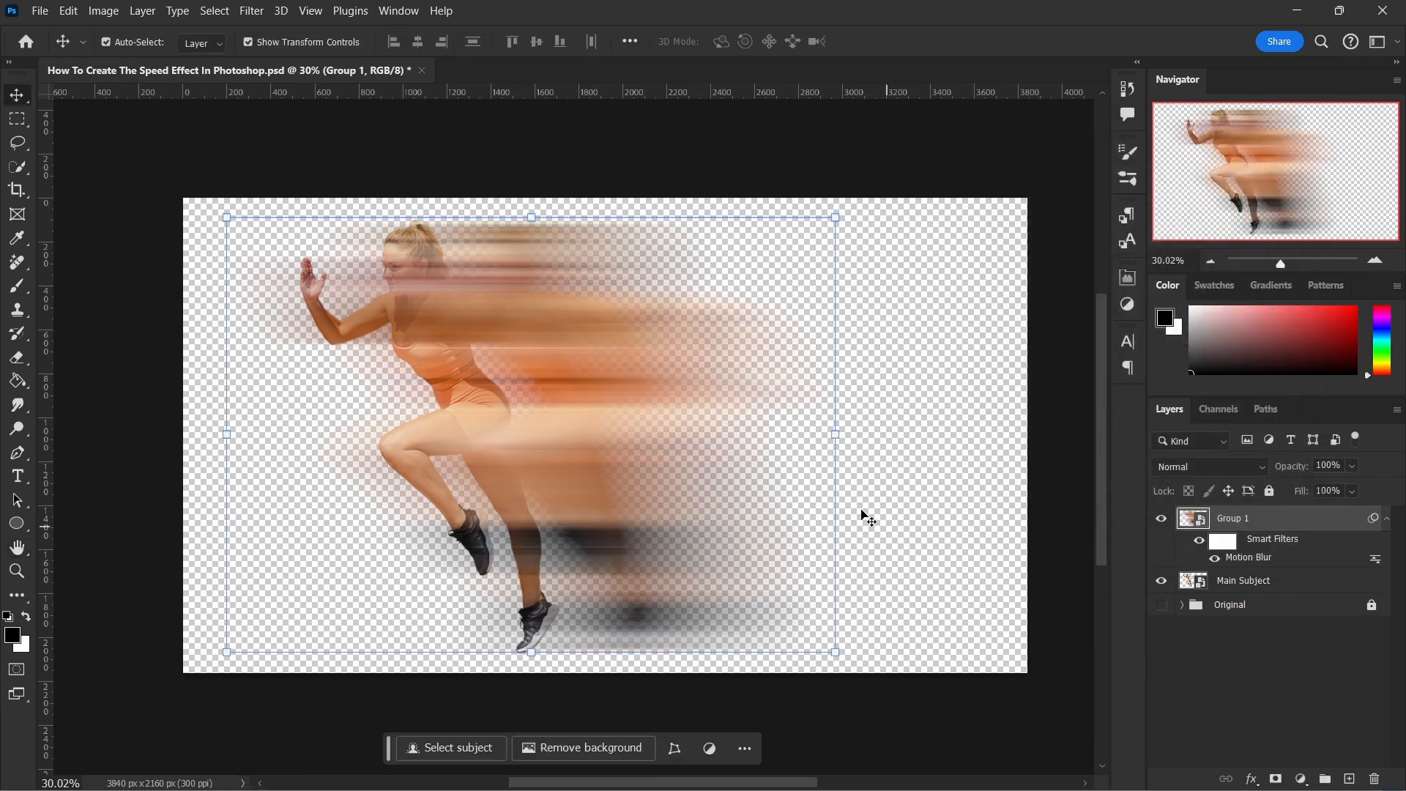
# Stretch the blurred Group 1 layer horizontally to lengthen the trail behind the runner, ending it short of the canvas's right edge.
pyautogui.click(841, 436)
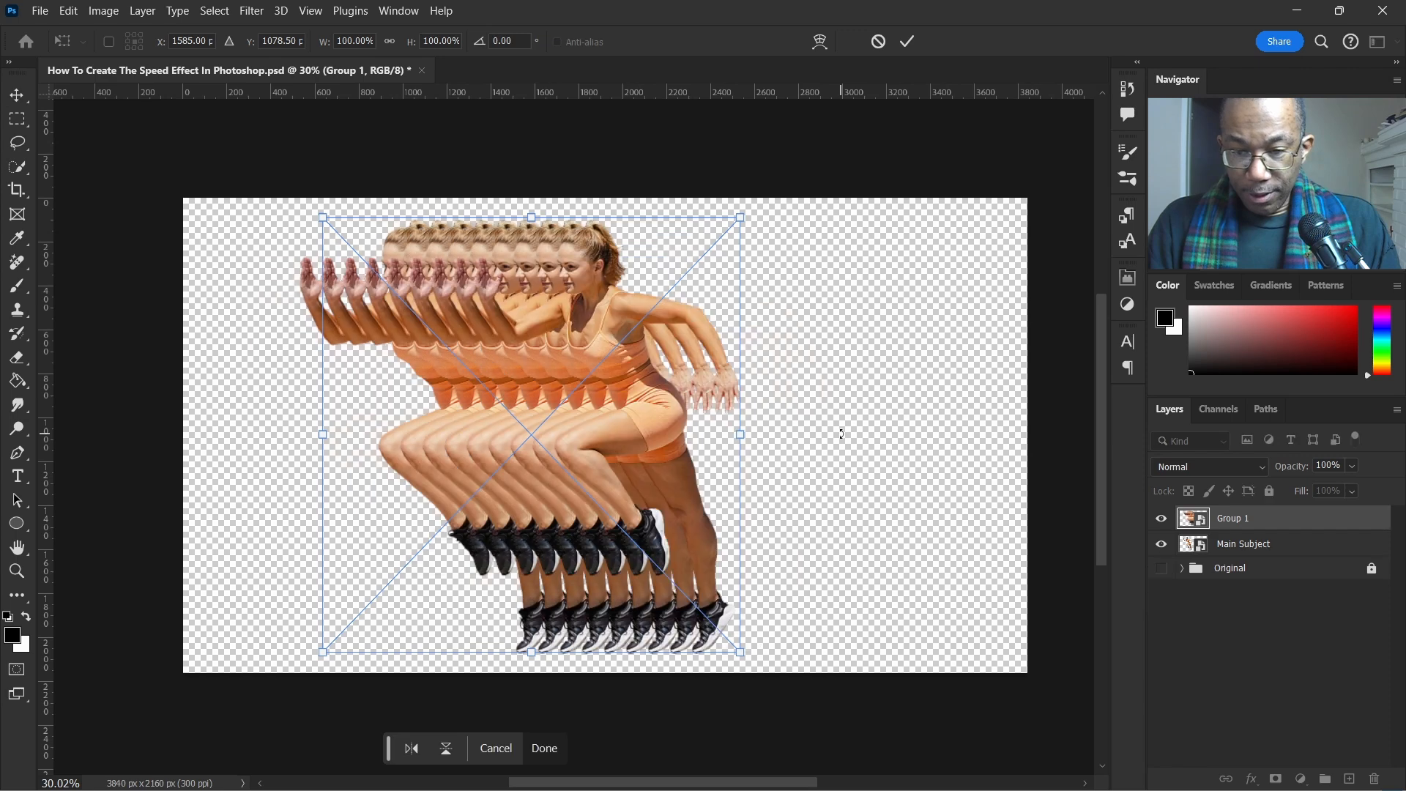
pyautogui.moveTo(741, 434); pyautogui.dragTo(956, 426)
pyautogui.click(908, 42)
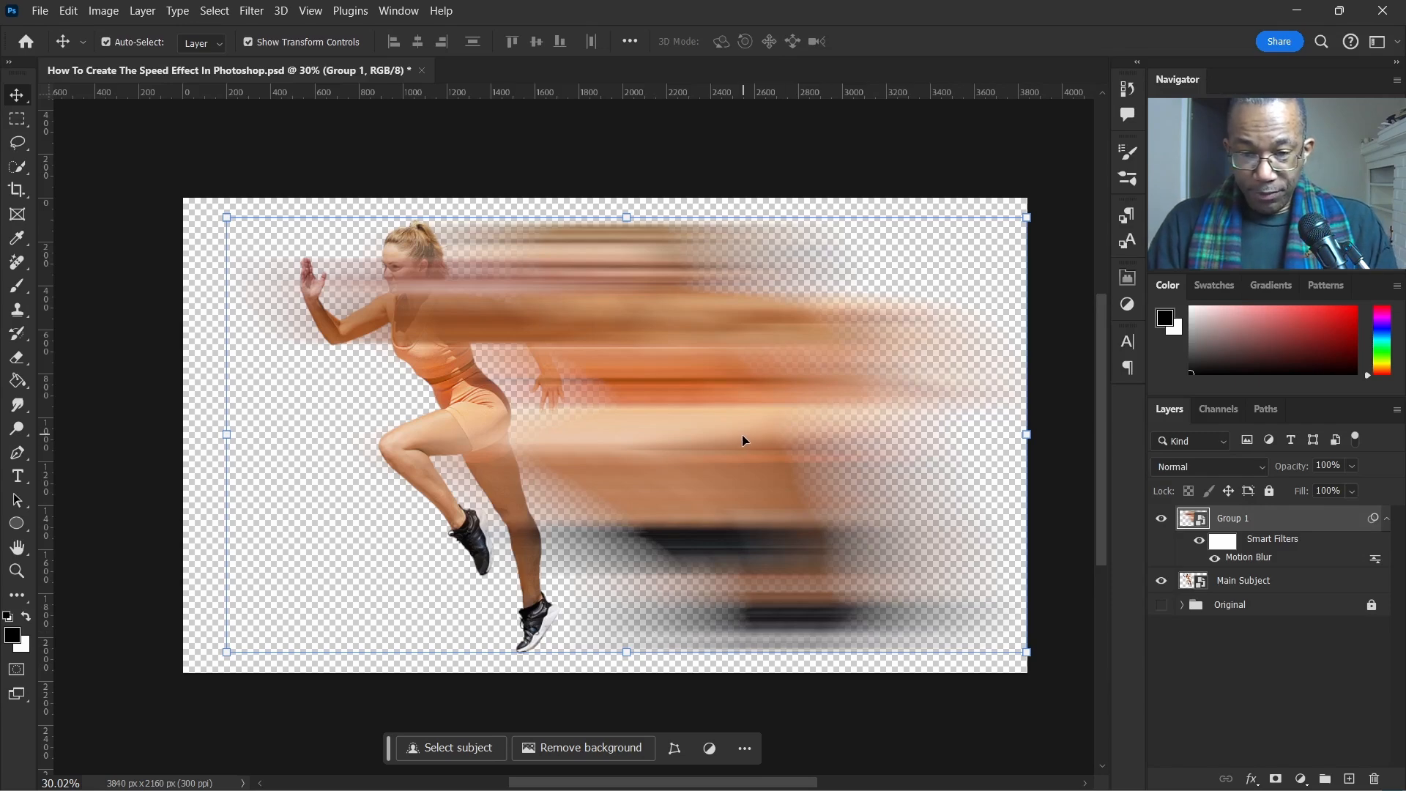
pyautogui.moveTo(1012, 435); pyautogui.dragTo(888, 451)
pyautogui.click(907, 41)
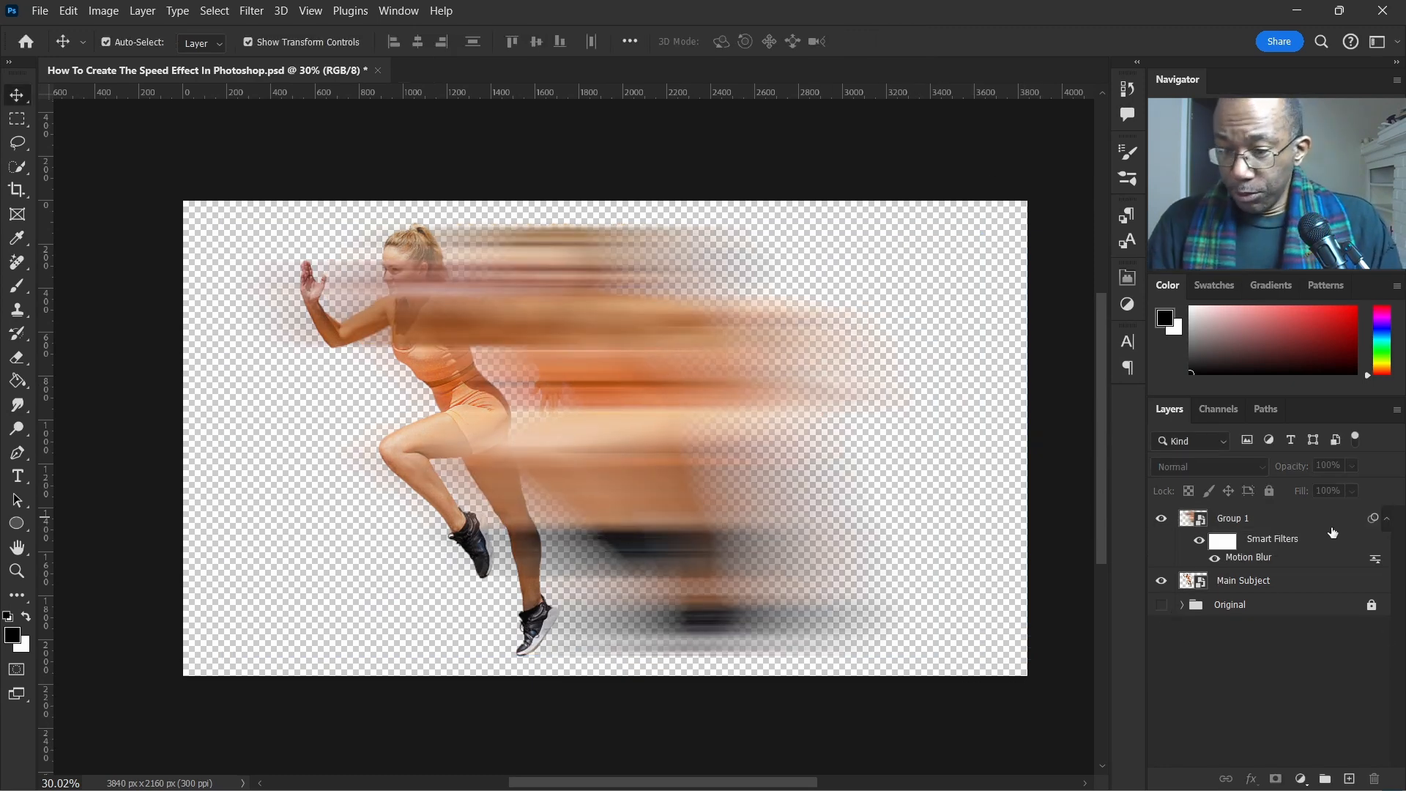
# Collapse the smart filters of the Group 1 layer and rename the layer as Flash.
pyautogui.click(1387, 518)
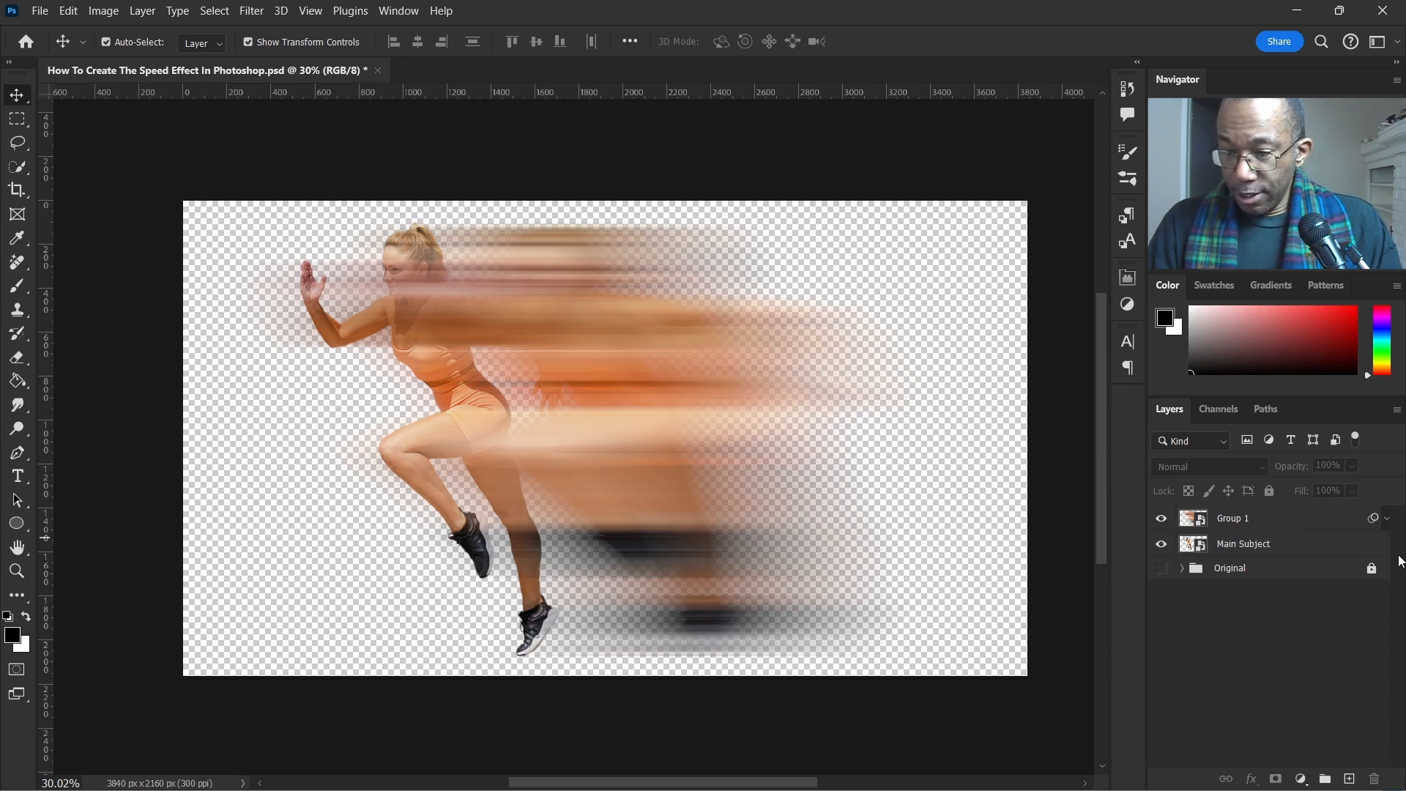
pyautogui.click(1293, 523)
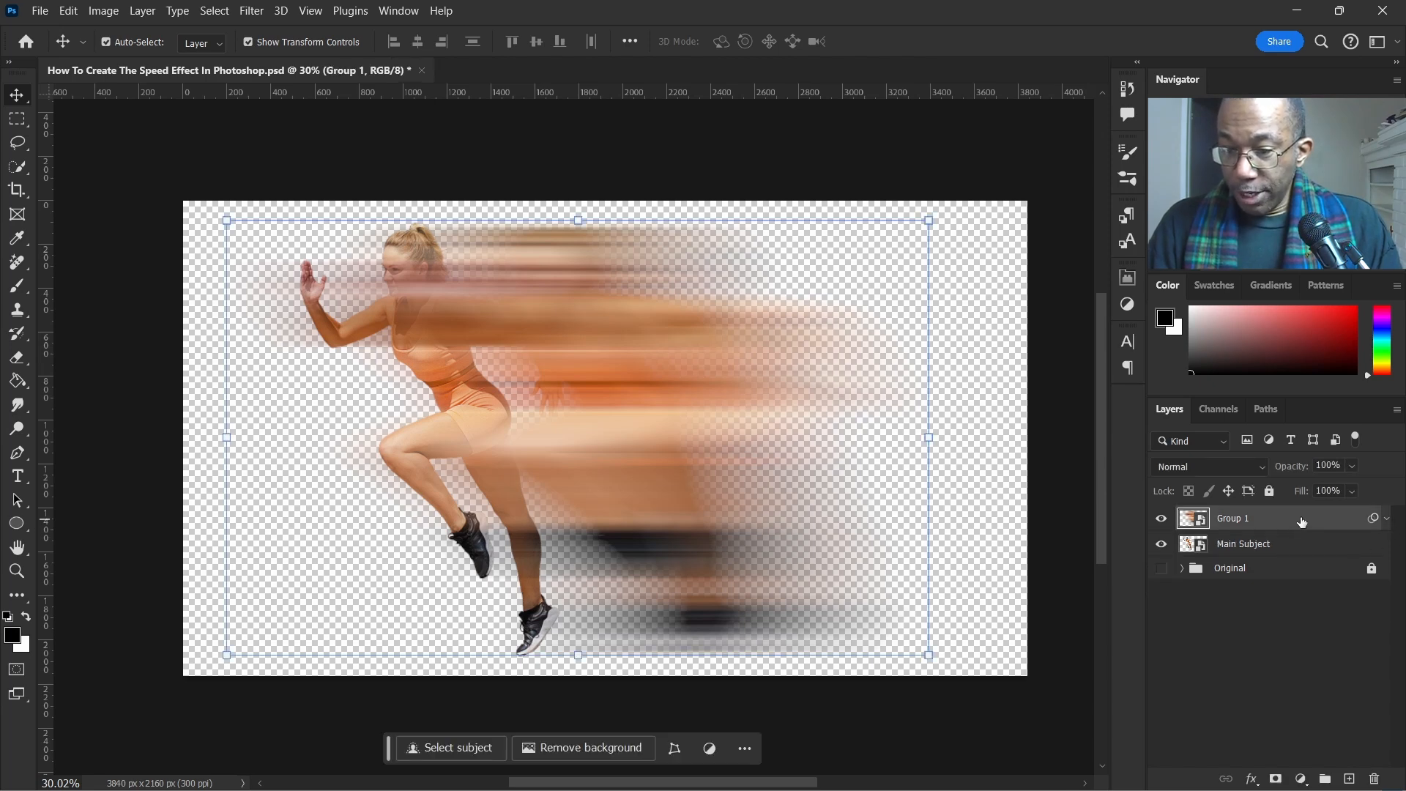
pyautogui.doubleClick(1240, 517)
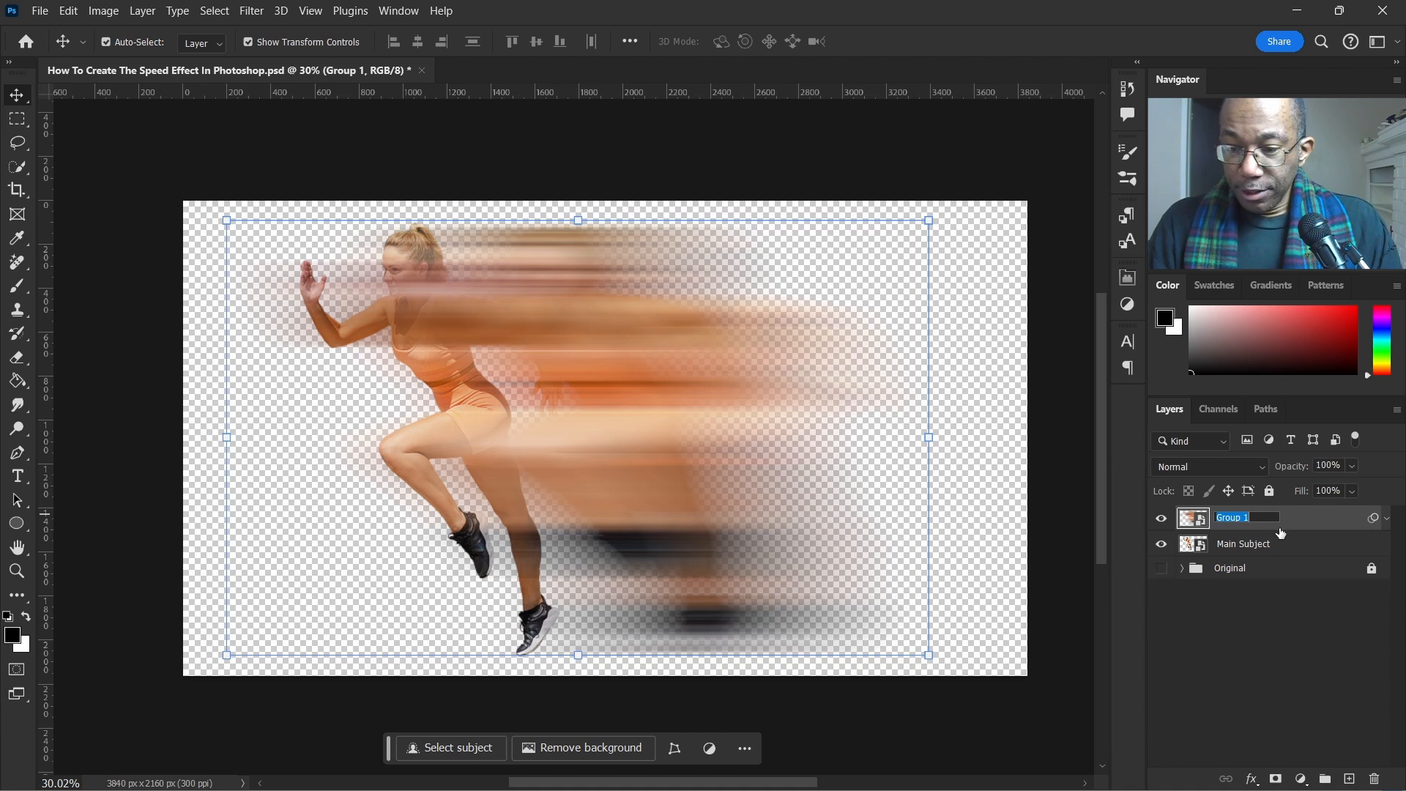
pyautogui.write('Flash')
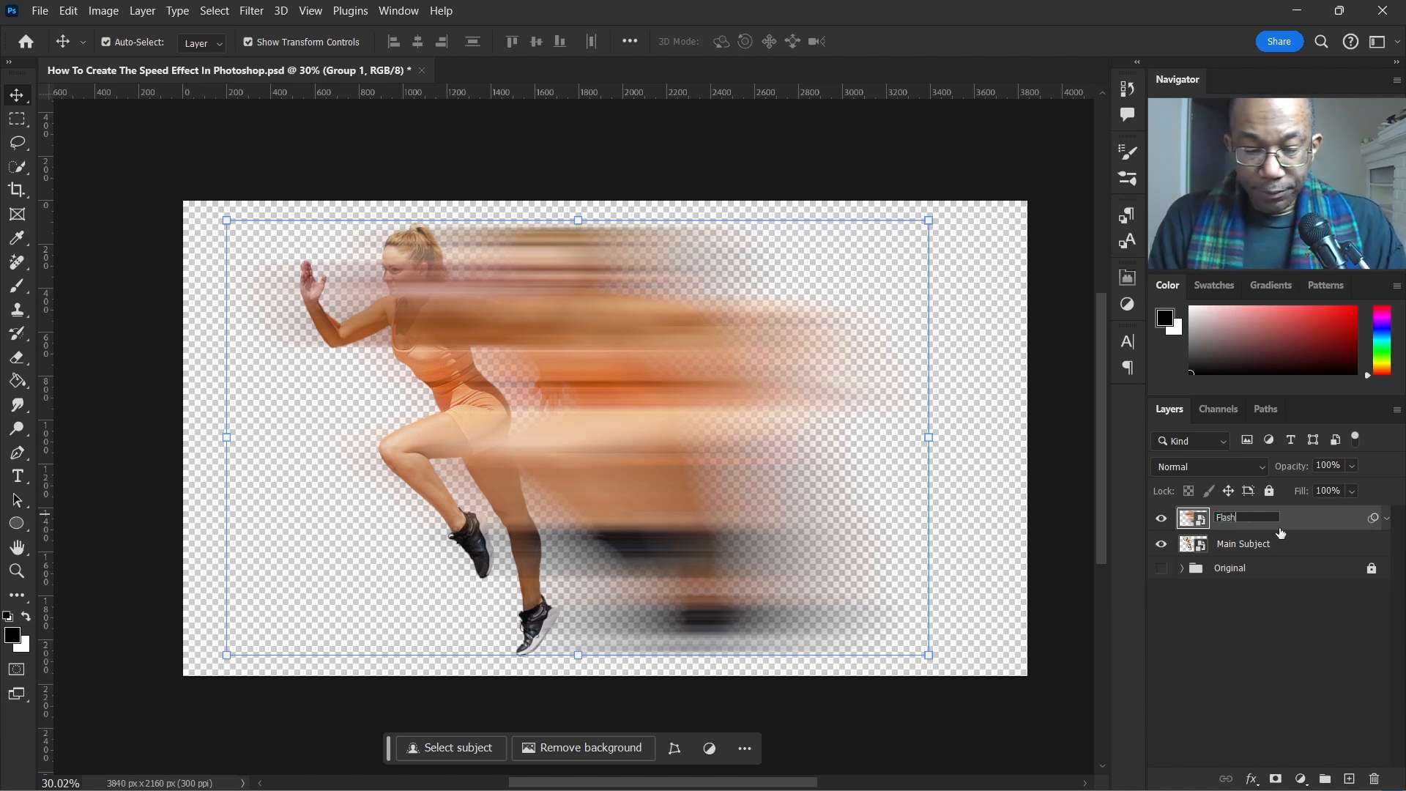
pyautogui.click(1238, 656)
pyautogui.click(1303, 524)
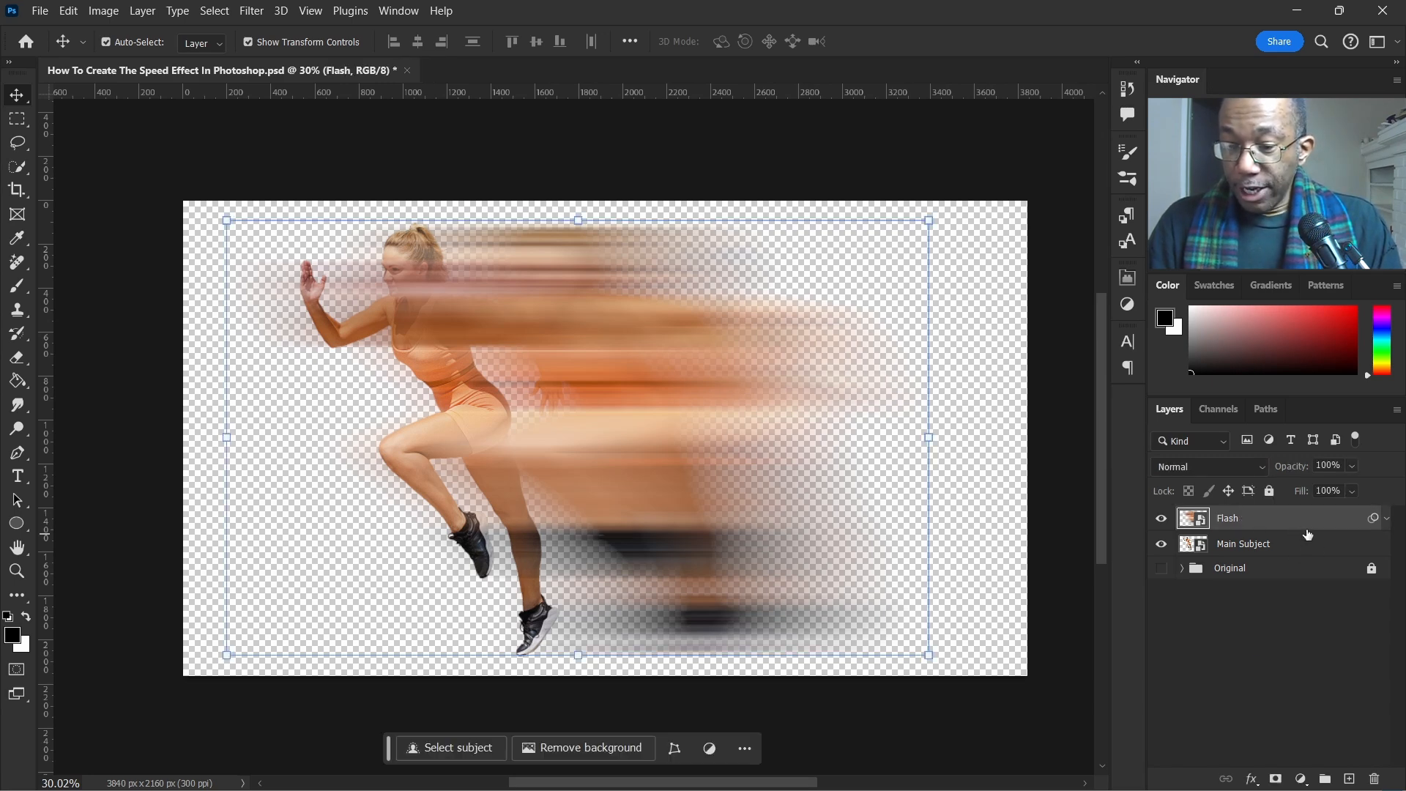
# Move the Flash layer below the Main Subject layer so the sharp runner sits in front of the blur.
pyautogui.moveTo(1311, 532); pyautogui.dragTo(1309, 555)
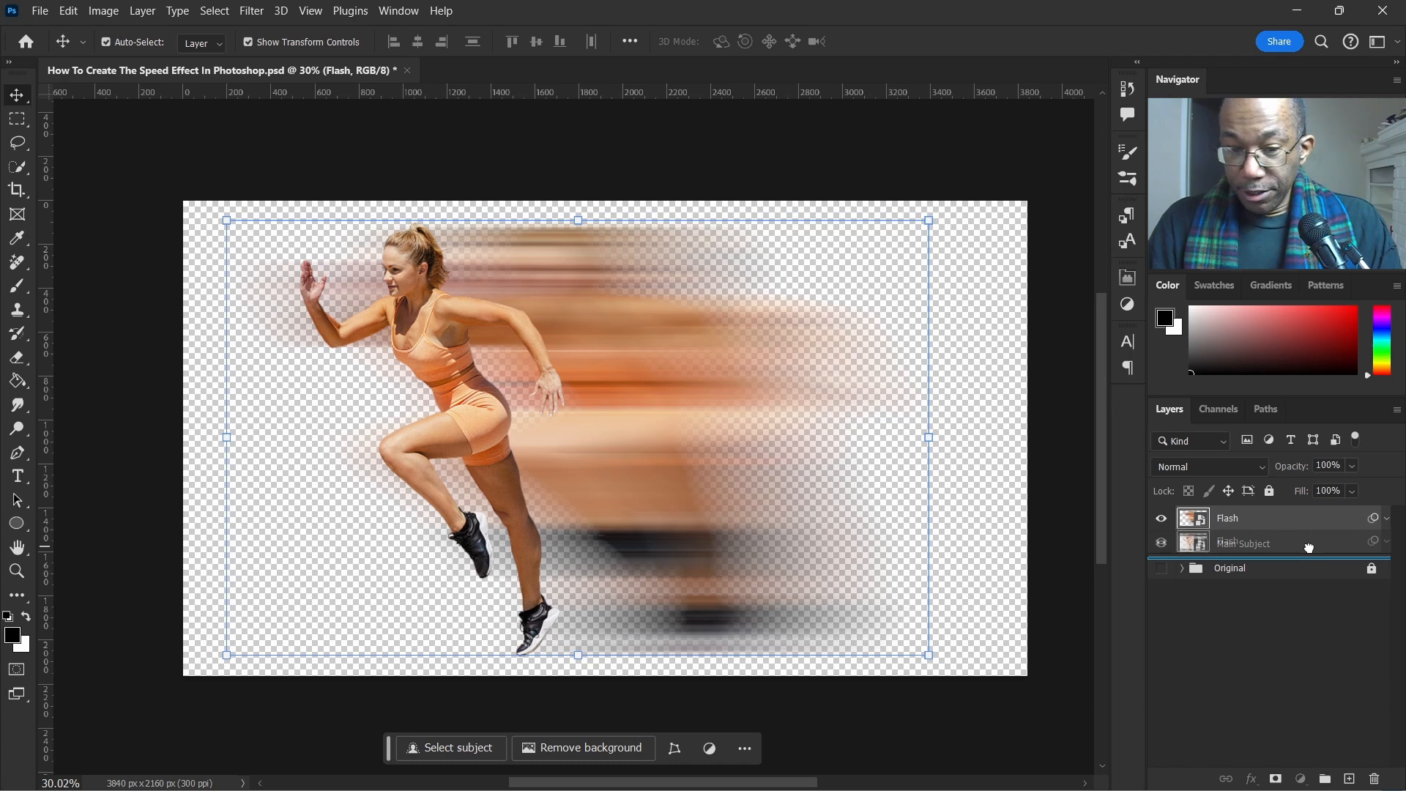
pyautogui.click(956, 744)
pyautogui.scroll(-1, 850, 546)
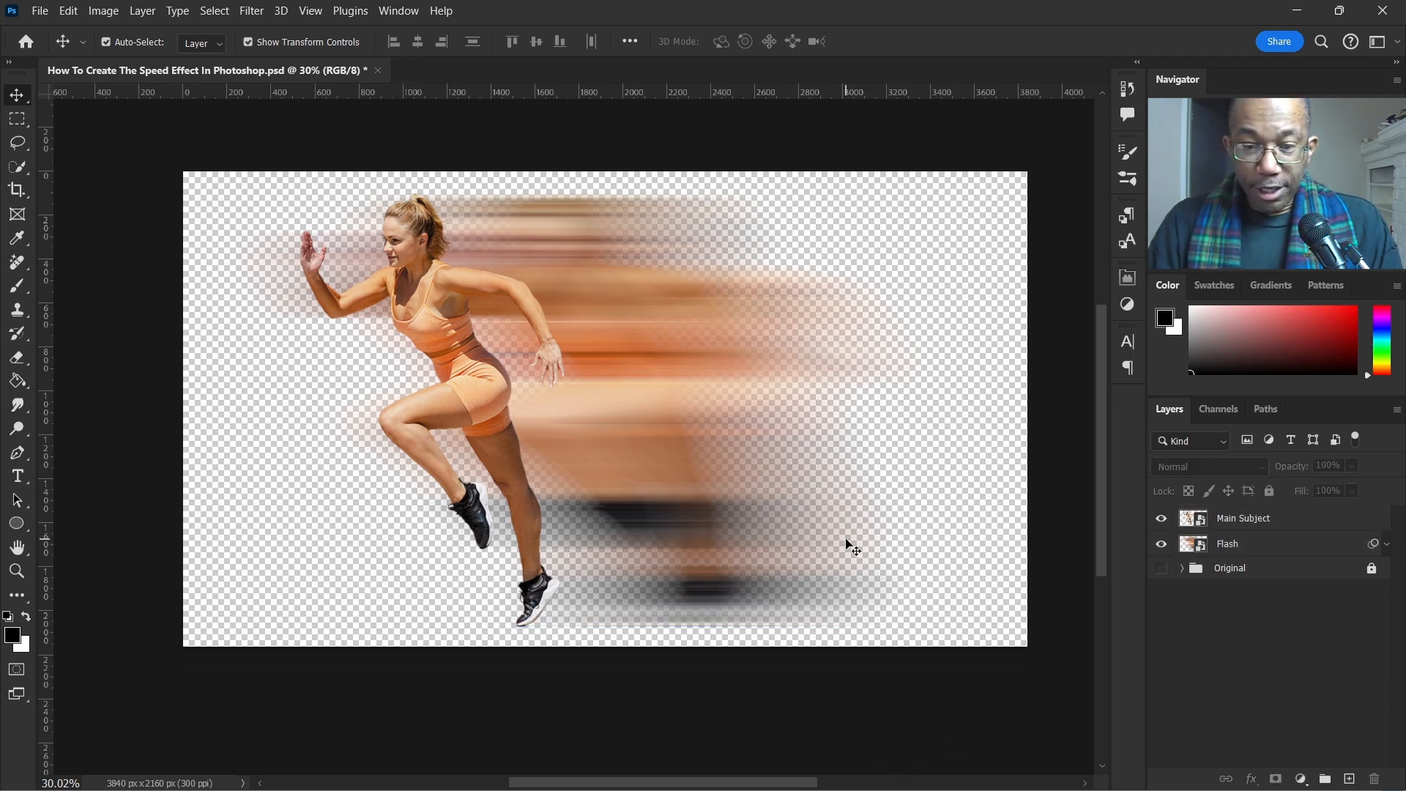
# Nudge the Flash layer about 60 px to the left behind the runner.
pyautogui.click(661, 432)
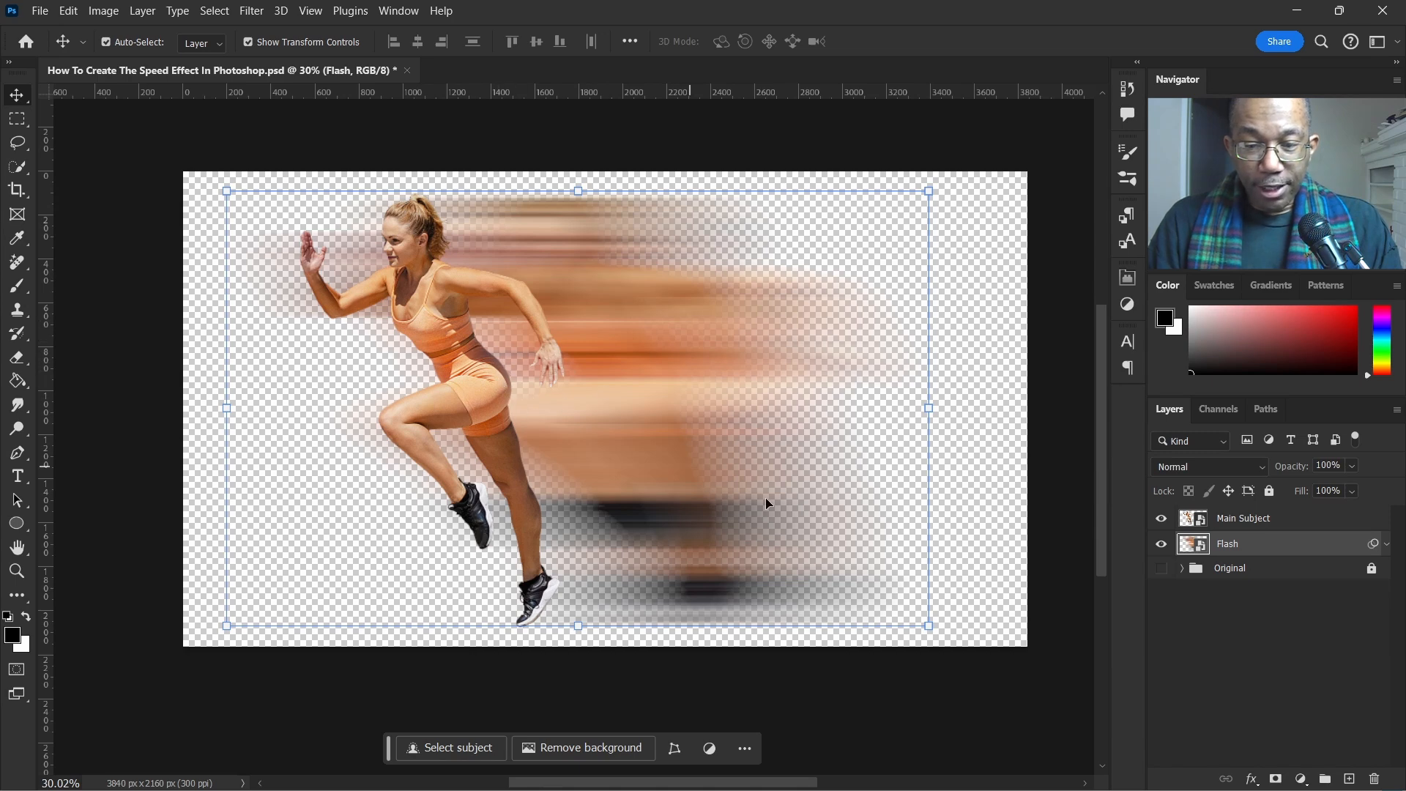
pyautogui.click(998, 706)
pyautogui.click(725, 416)
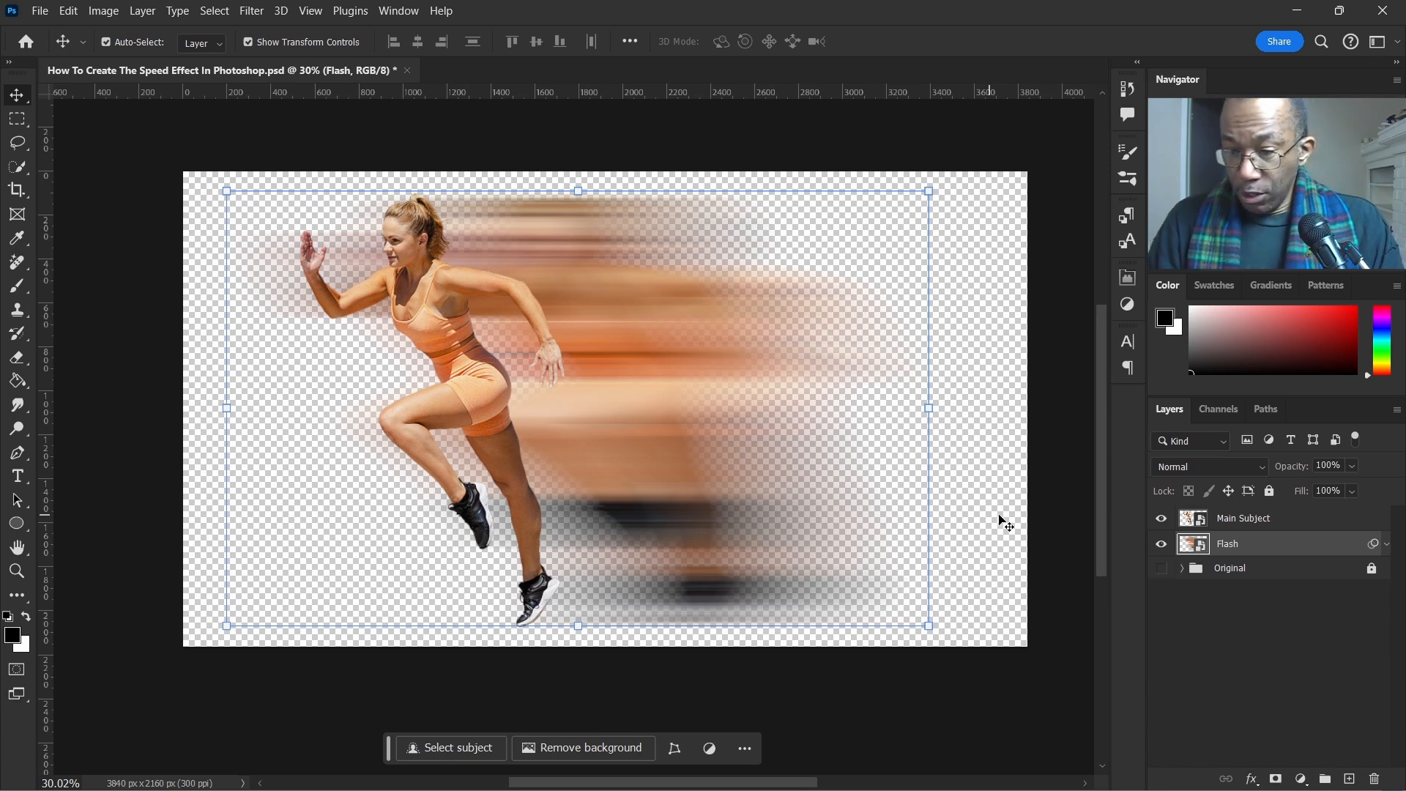
pyautogui.hotkey('shift', 'Left')
pyautogui.hotkey('shift', 'Left')
pyautogui.hotkey('shift', 'Left')
pyautogui.hotkey('shift', 'Left')
pyautogui.hotkey('shift', 'Left')
pyautogui.hotkey('shift', 'Left')
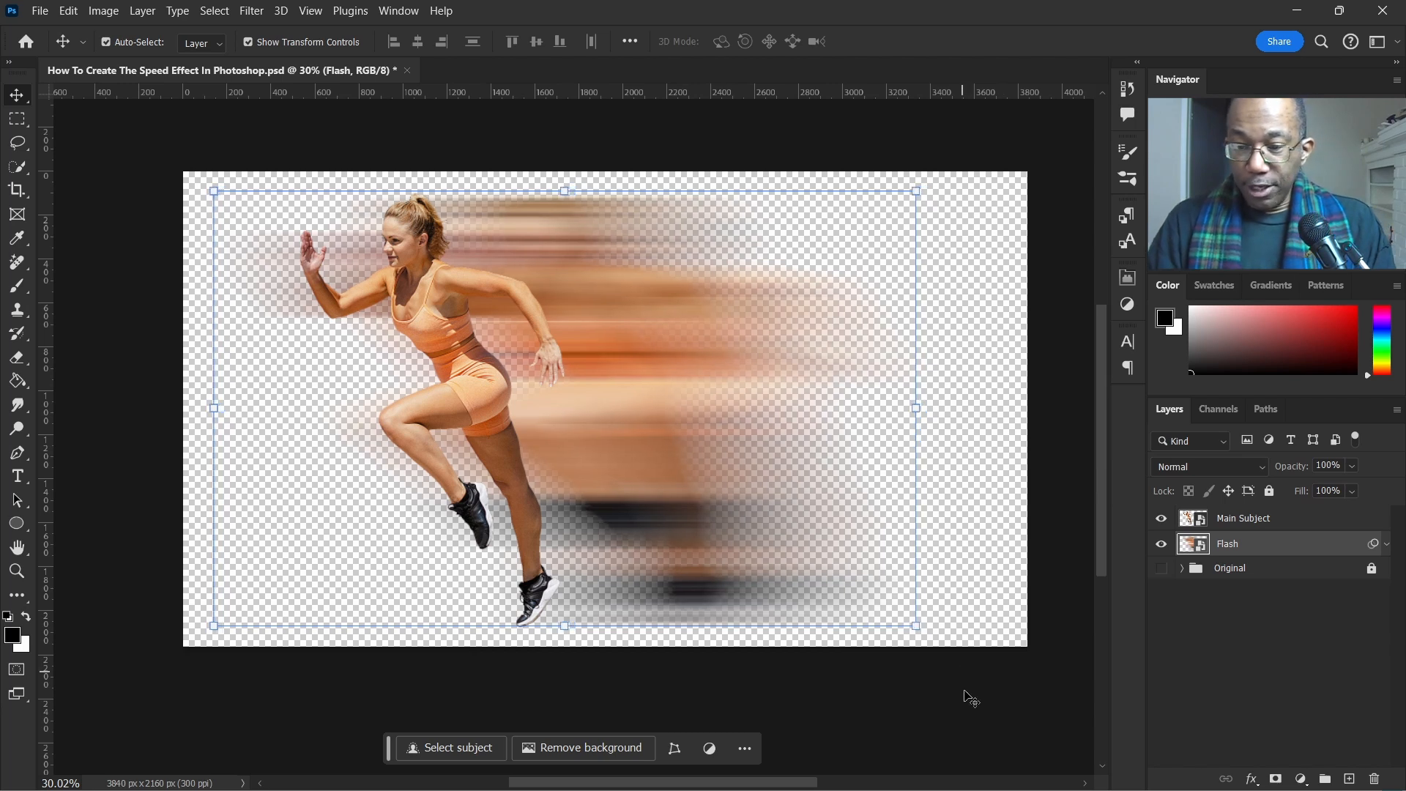
pyautogui.click(1218, 669)
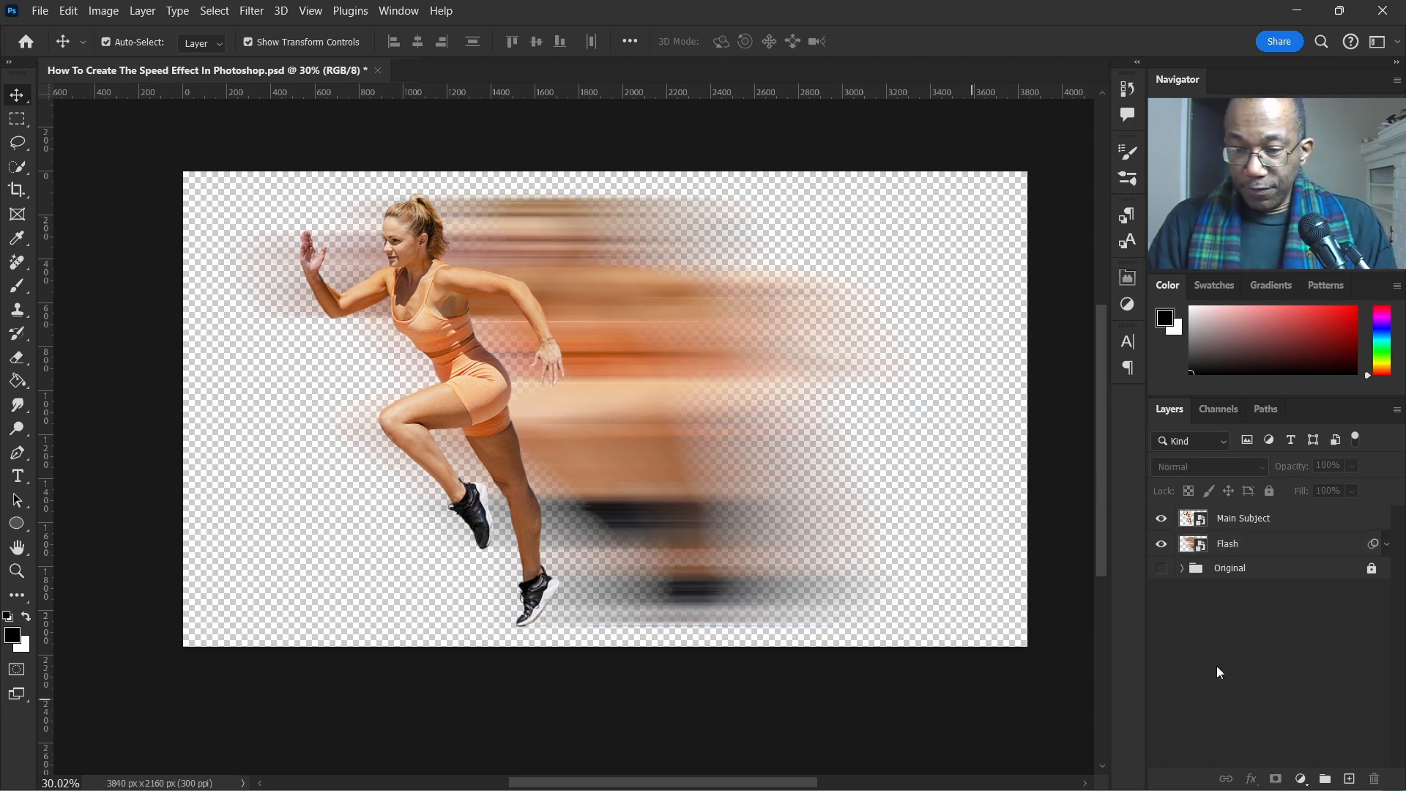
# Add a Solid Color fill layer in dark grey 2a2626 and place it below the Flash layer as the background.
pyautogui.click(1301, 779)
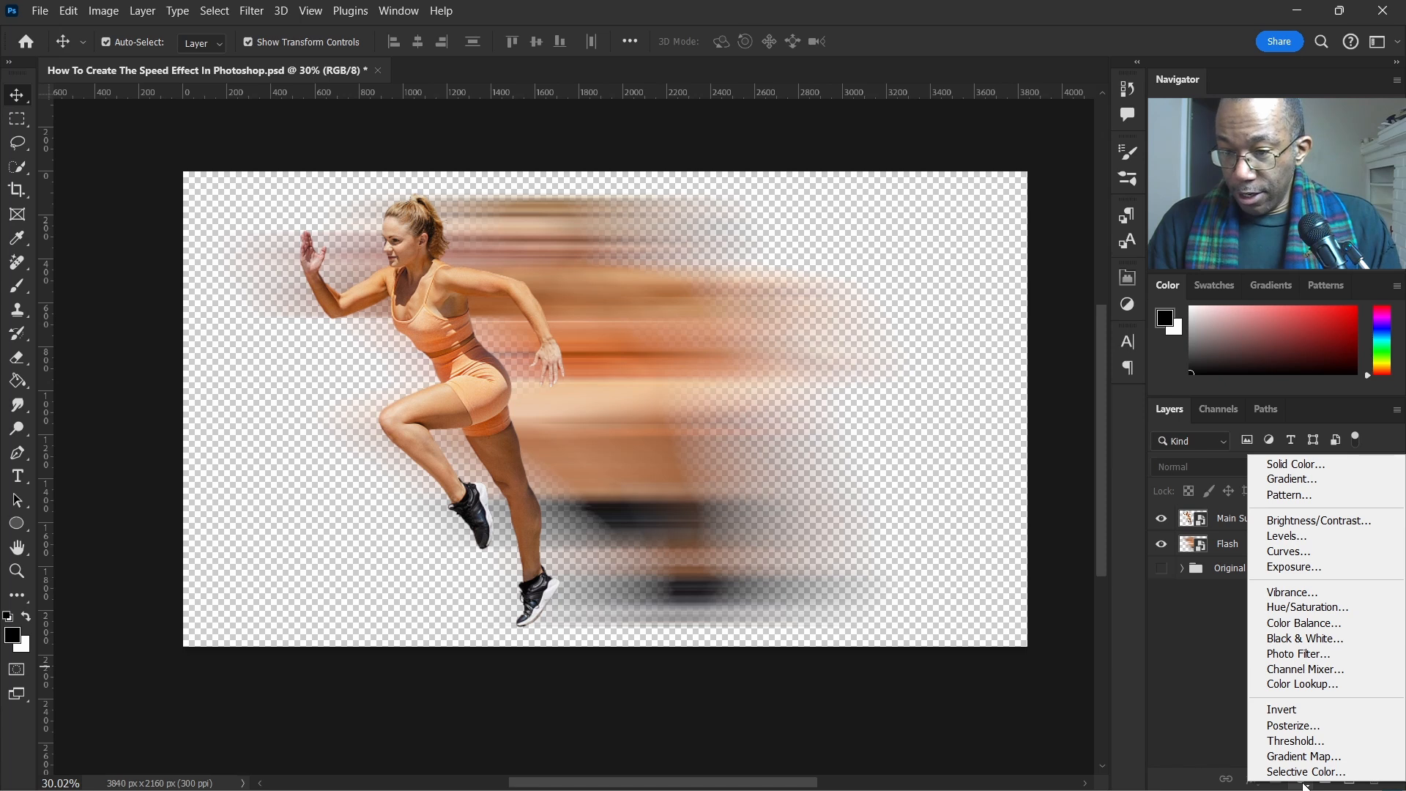
pyautogui.click(1316, 464)
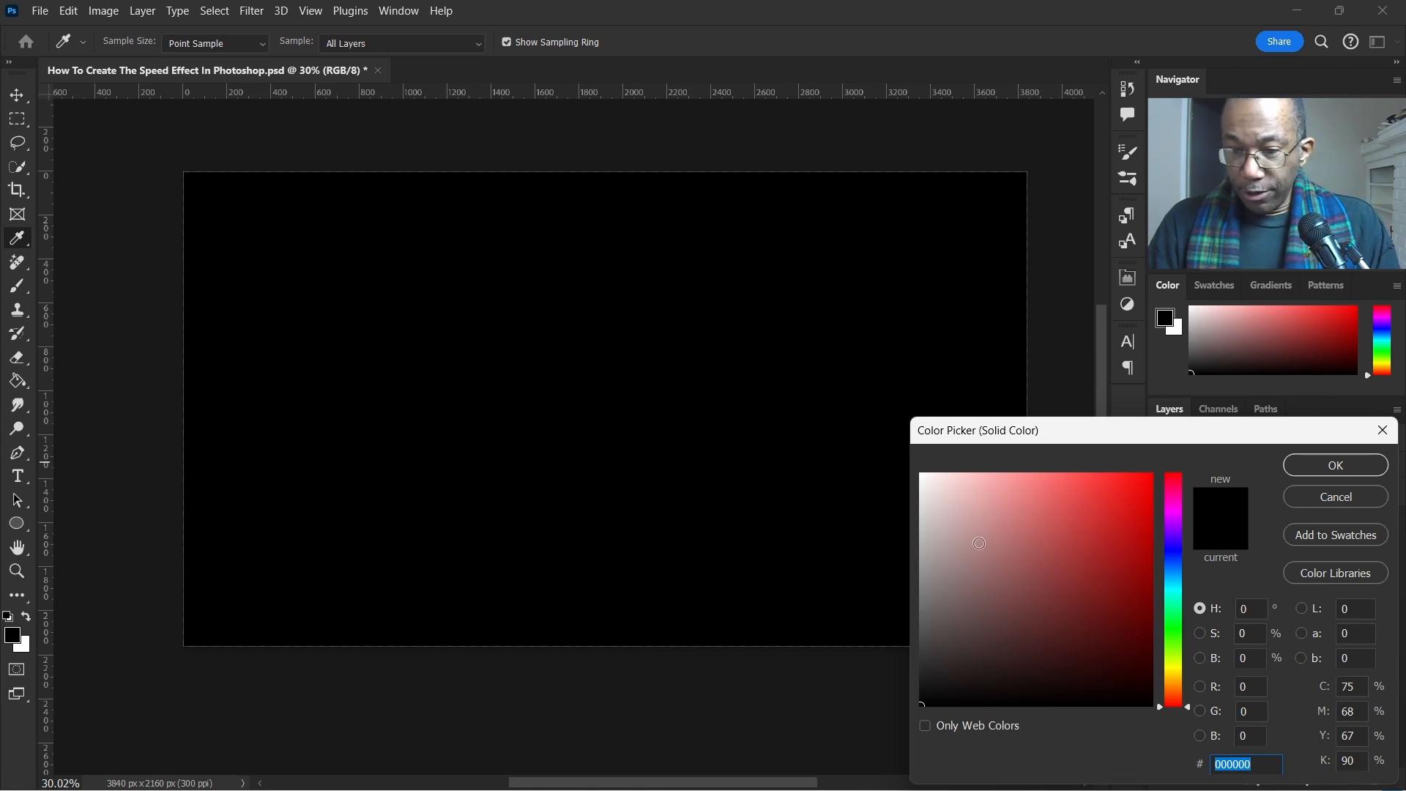
pyautogui.moveTo(955, 668)
pyautogui.mouseDown()
pyautogui.moveTo(938, 656)
pyautogui.moveTo(945, 667)
pyautogui.mouseUp()
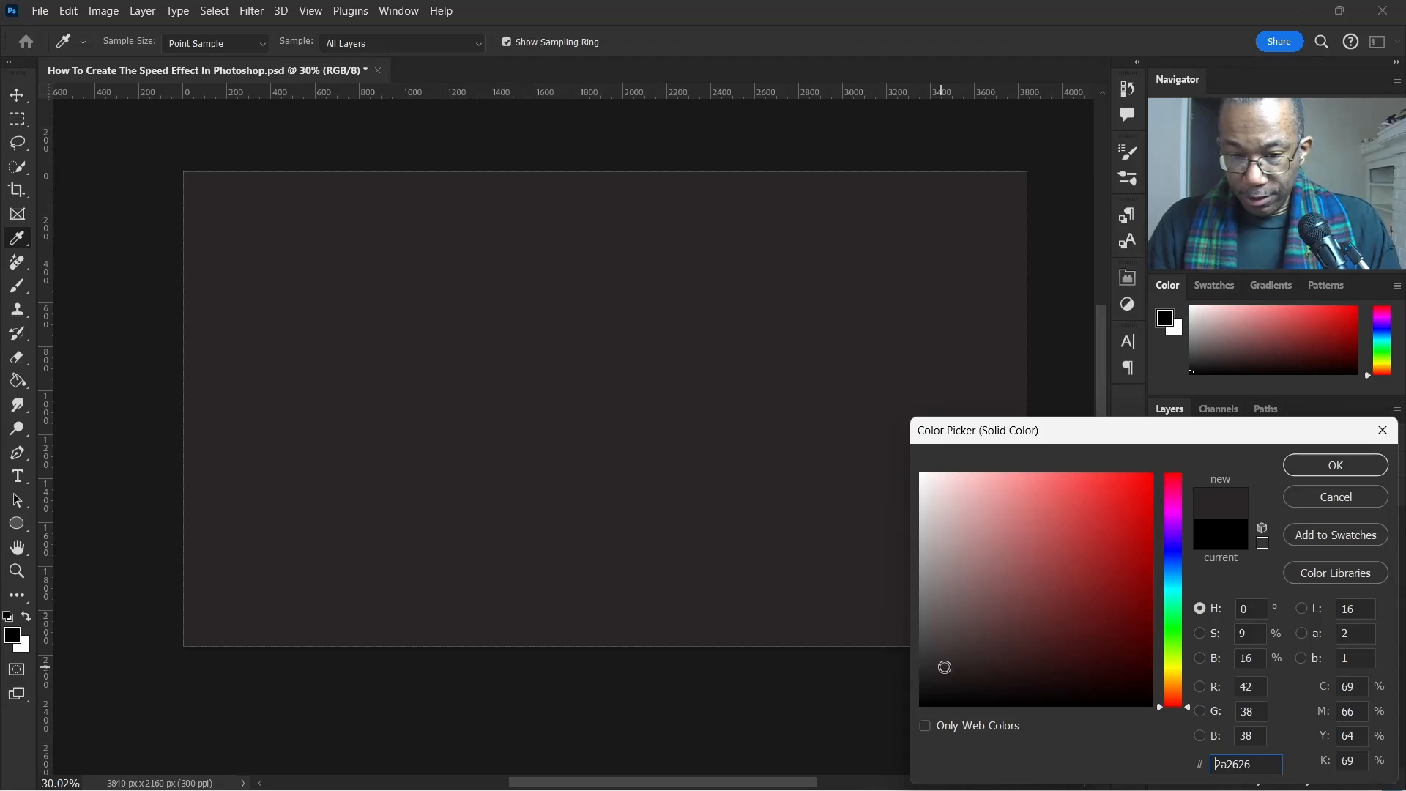
pyautogui.click(1334, 465)
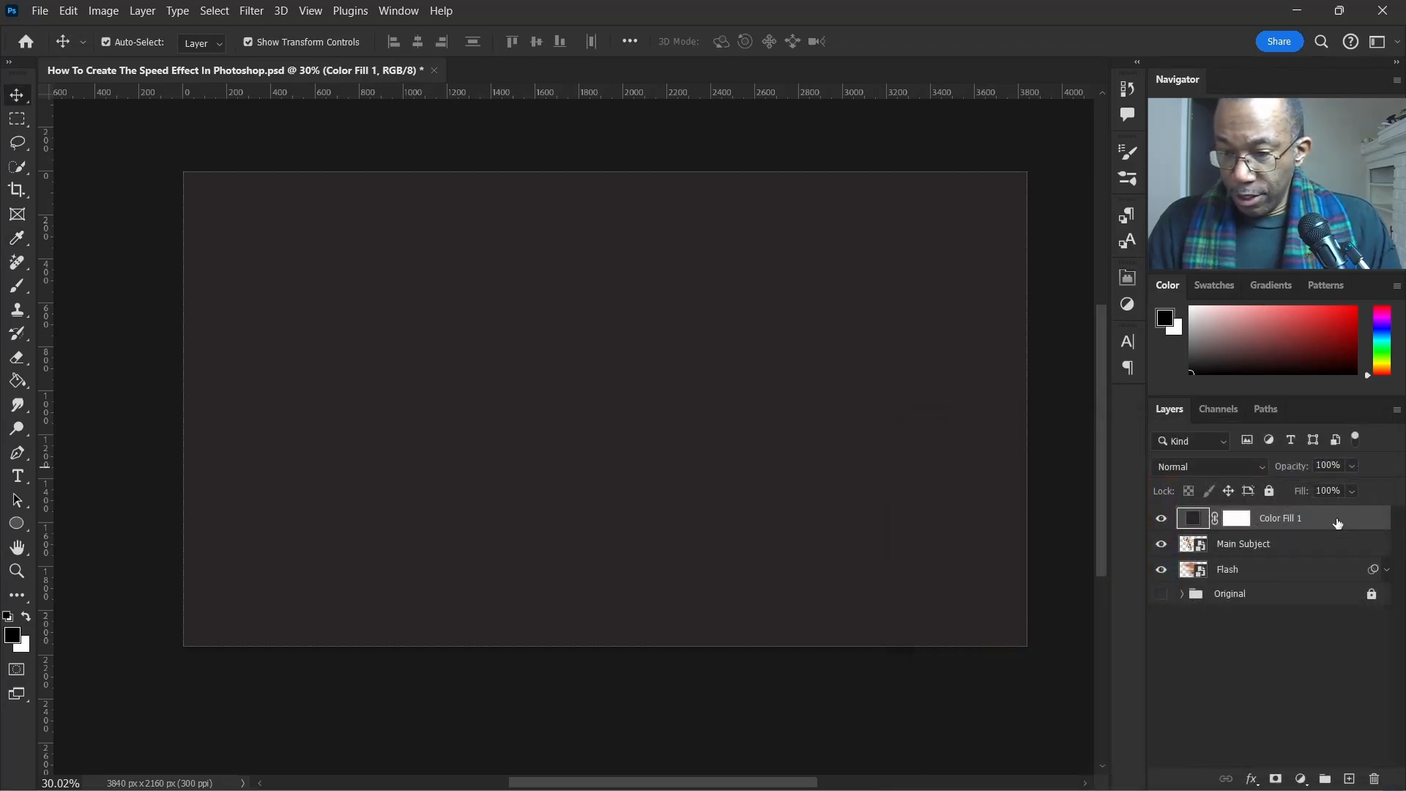
pyautogui.moveTo(1337, 524); pyautogui.dragTo(1335, 575)
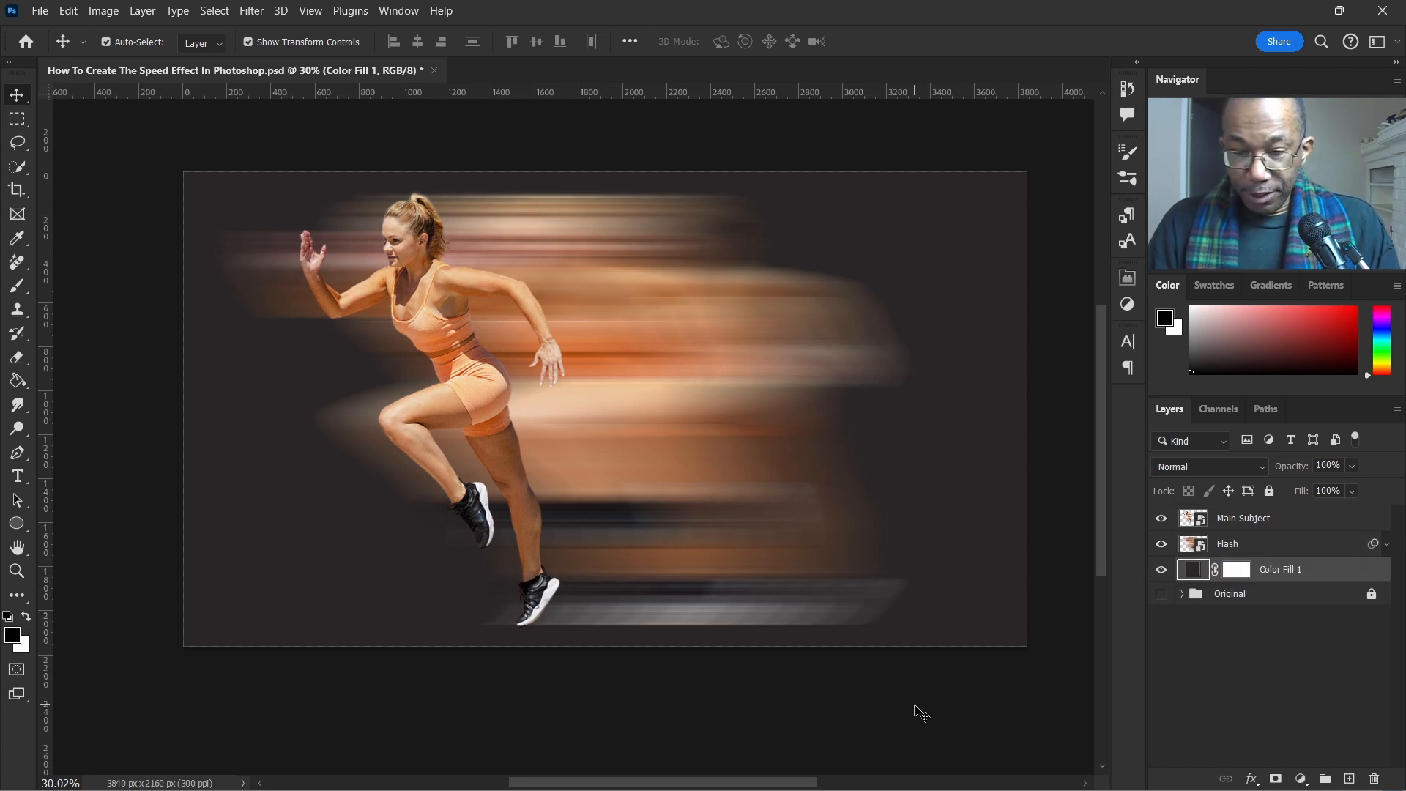
pyautogui.click(919, 709)
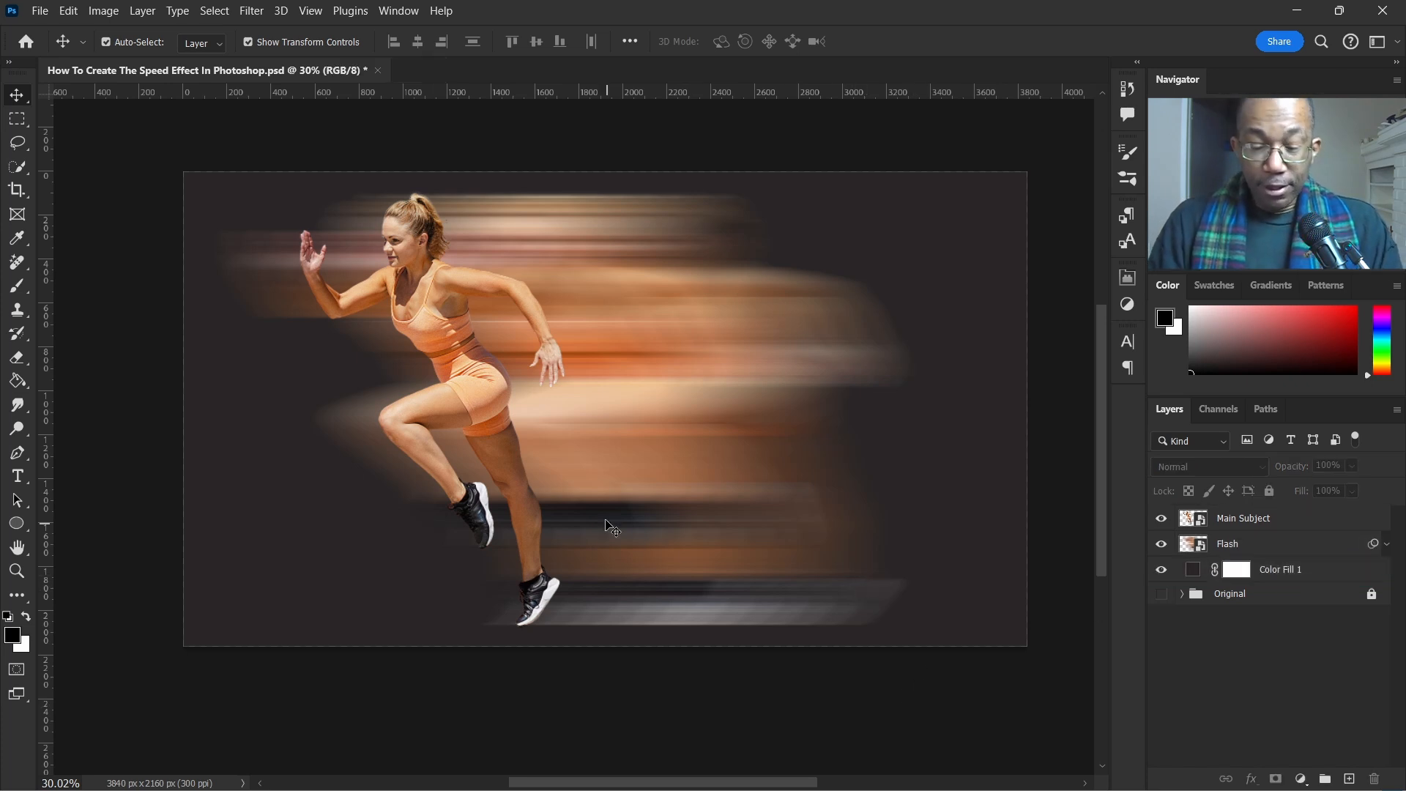
# Nudge the Flash layer about 90 px to the right so less blur extends in front of the runner.
pyautogui.scroll(-2, 606, 511)
pyautogui.scroll(-1, 646, 466)
pyautogui.scroll(1, 605, 402)
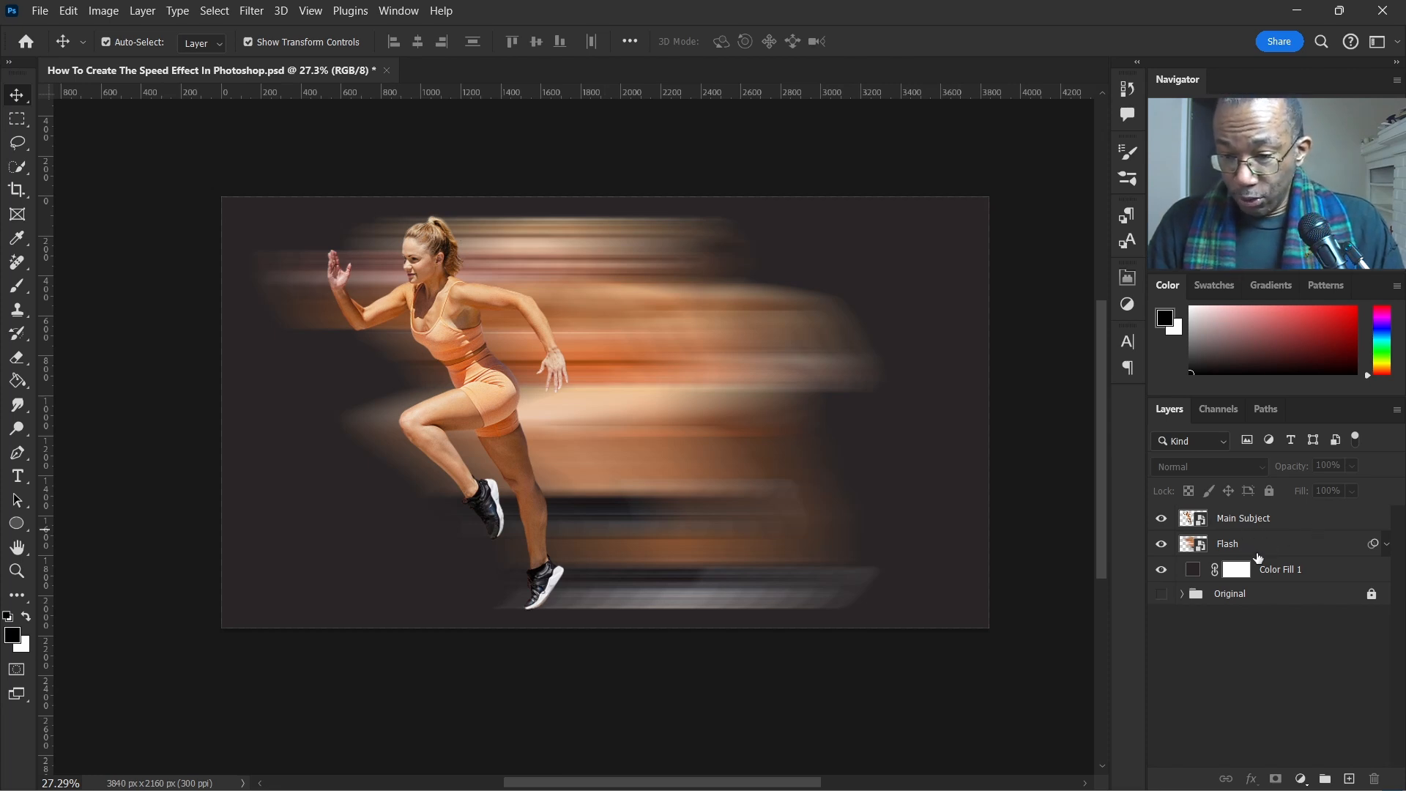
pyautogui.click(1269, 550)
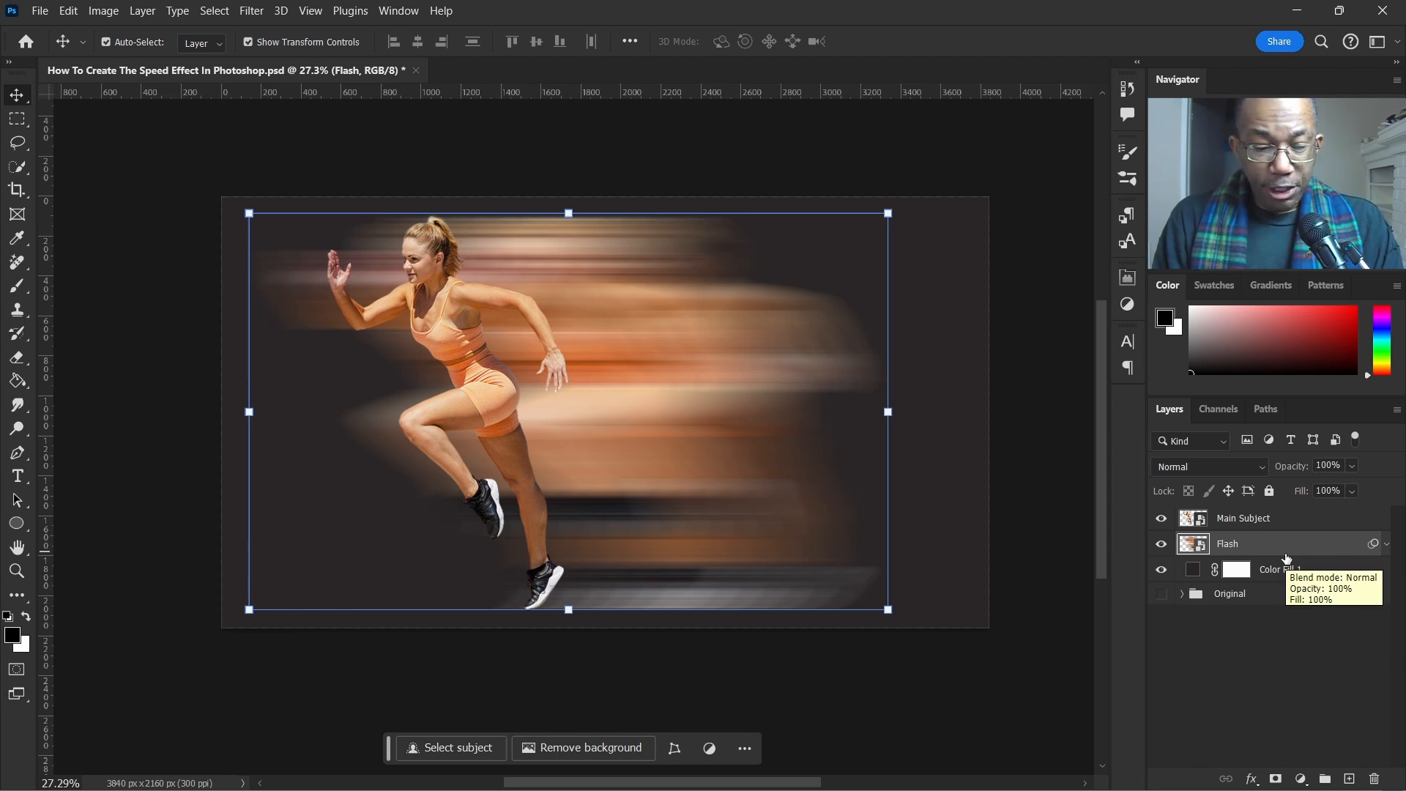
pyautogui.hotkey('shift', 'Right')
pyautogui.hotkey('shift', 'Right')
pyautogui.hotkey('shift', 'Right')
pyautogui.hotkey('shift', 'Right')
pyautogui.hotkey('shift', 'Right')
pyautogui.hotkey('shift', 'Right')
pyautogui.hotkey('shift', 'Right')
pyautogui.hotkey('shift', 'Right')
pyautogui.hotkey('shift', 'Right')
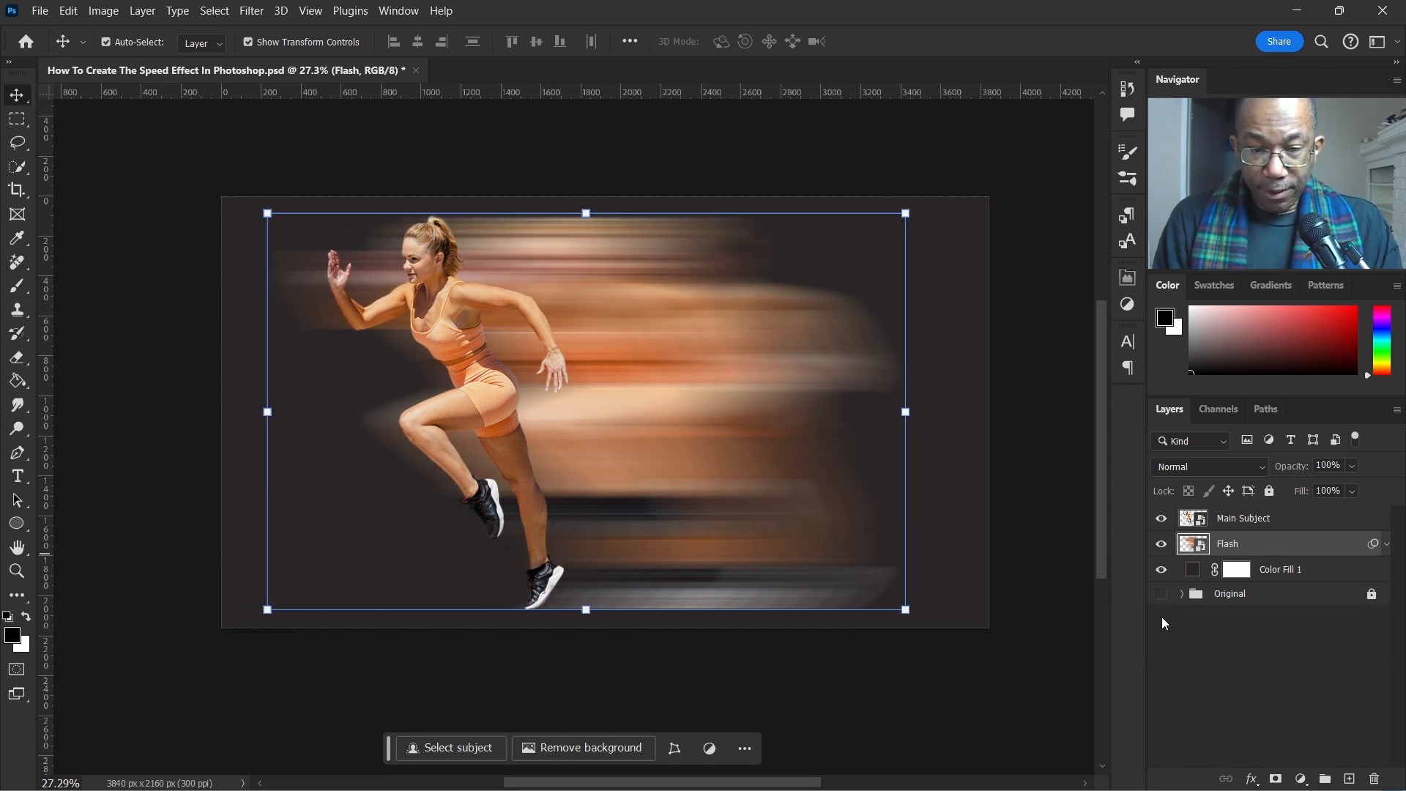
pyautogui.click(1275, 655)
# Add a layer mask to the Flash layer and erase a thin test stroke through the blur in front of the runner's hand.
pyautogui.scroll(5, 411, 322)
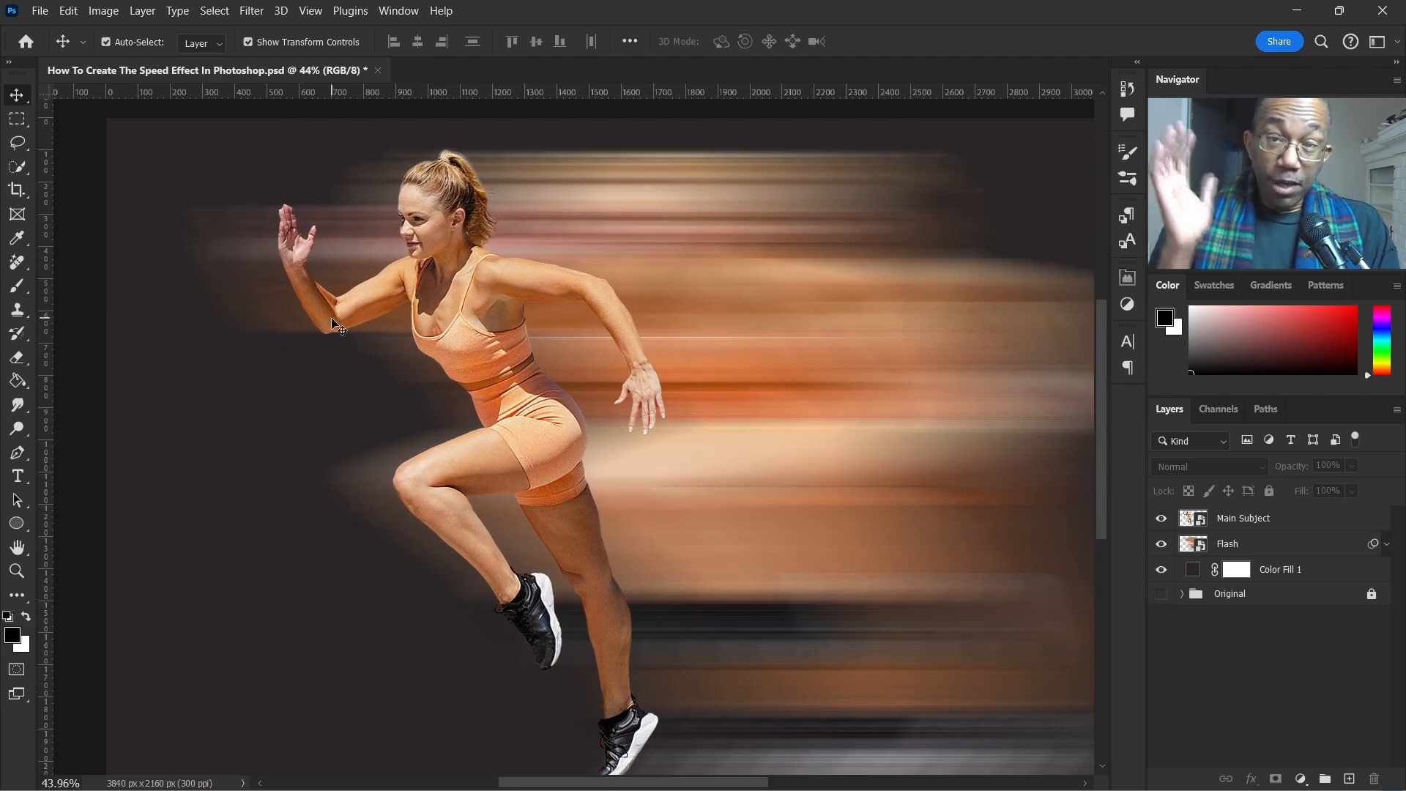
pyautogui.scroll(-2, 536, 445)
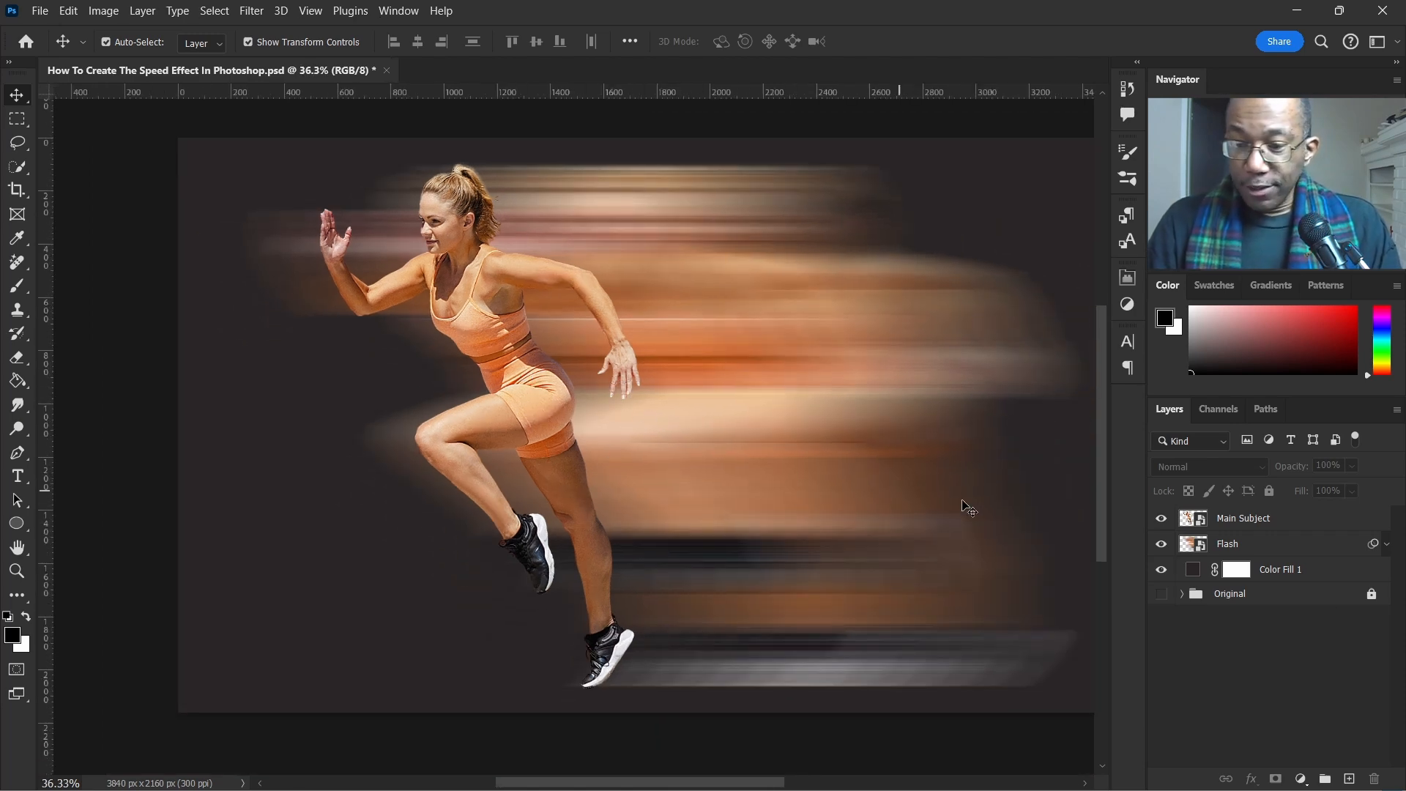
pyautogui.click(1273, 551)
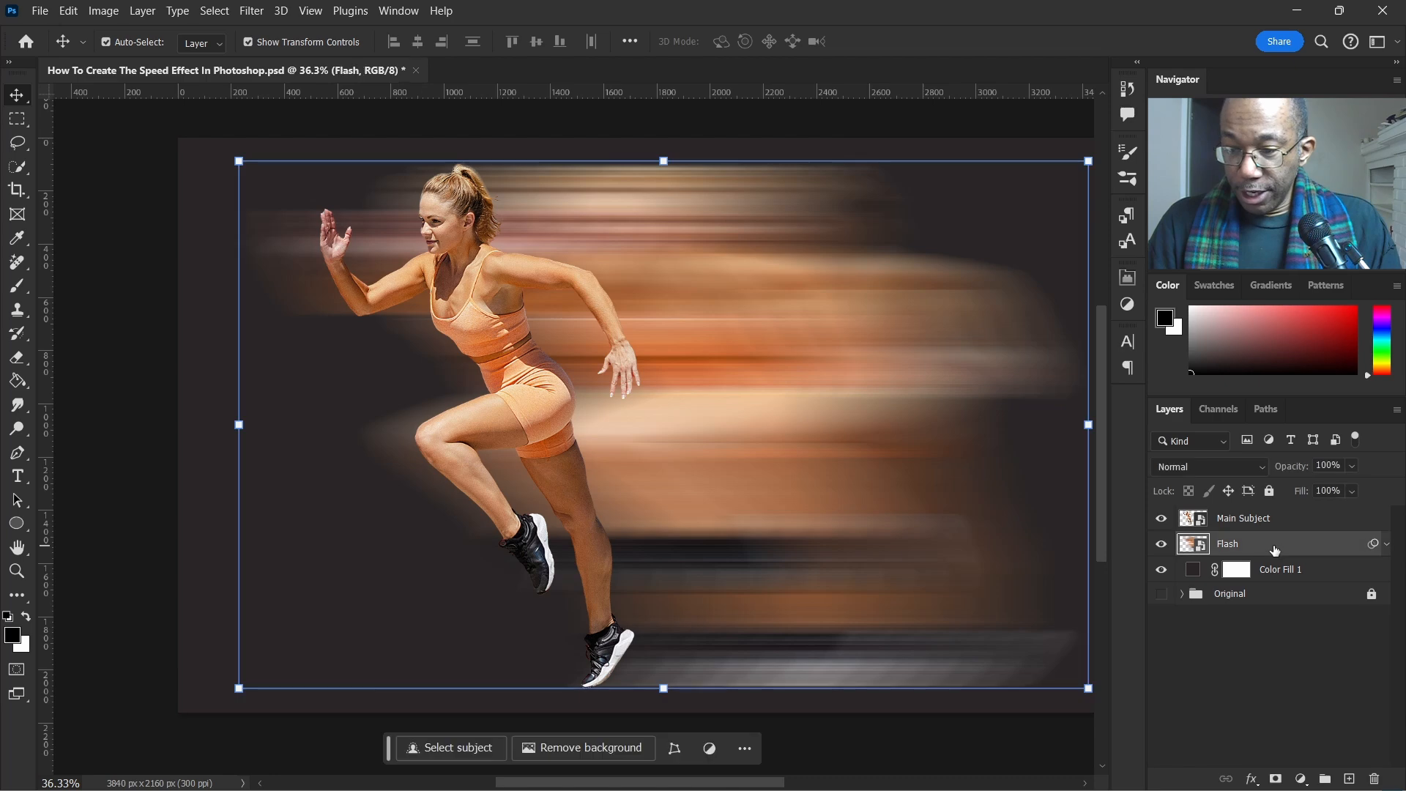
pyautogui.click(1275, 780)
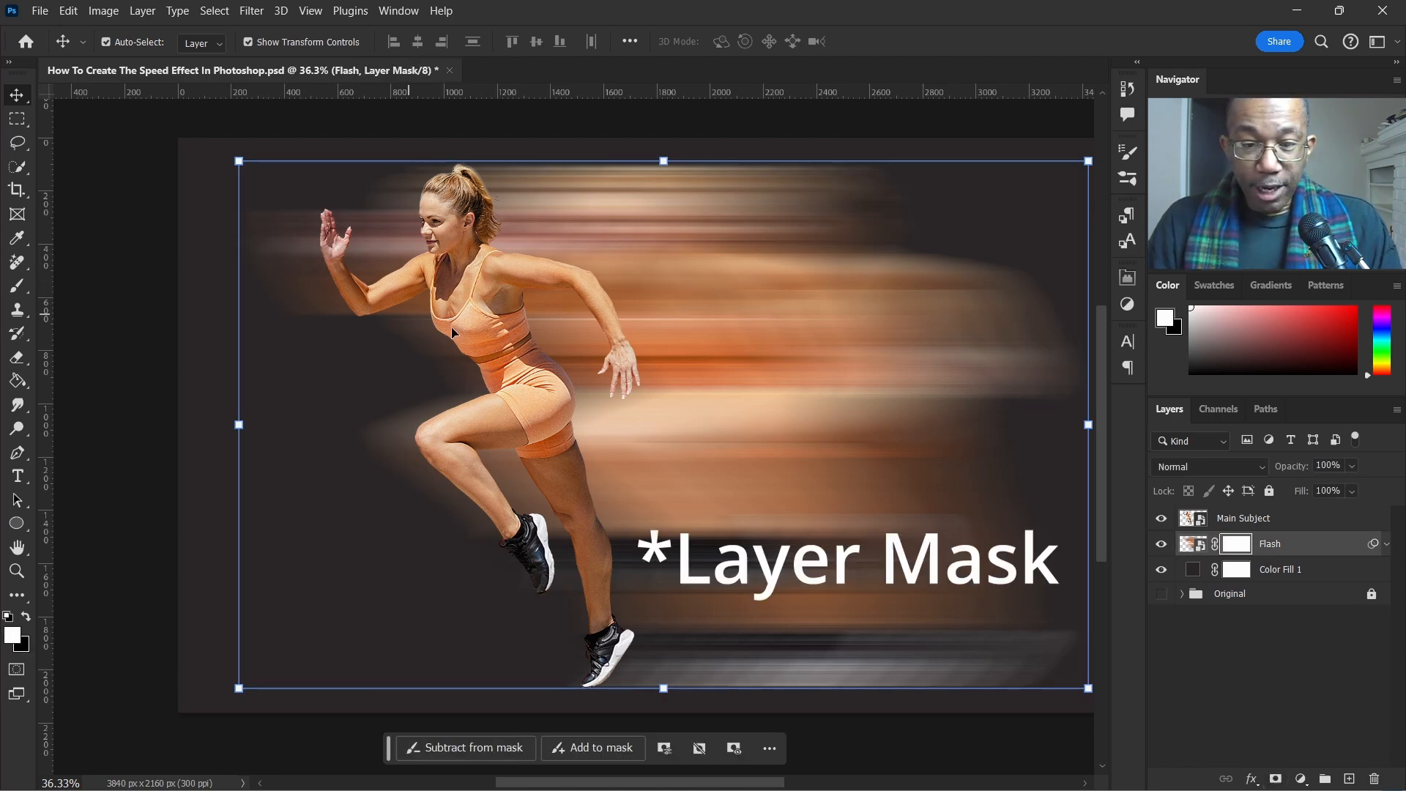
pyautogui.press('e')
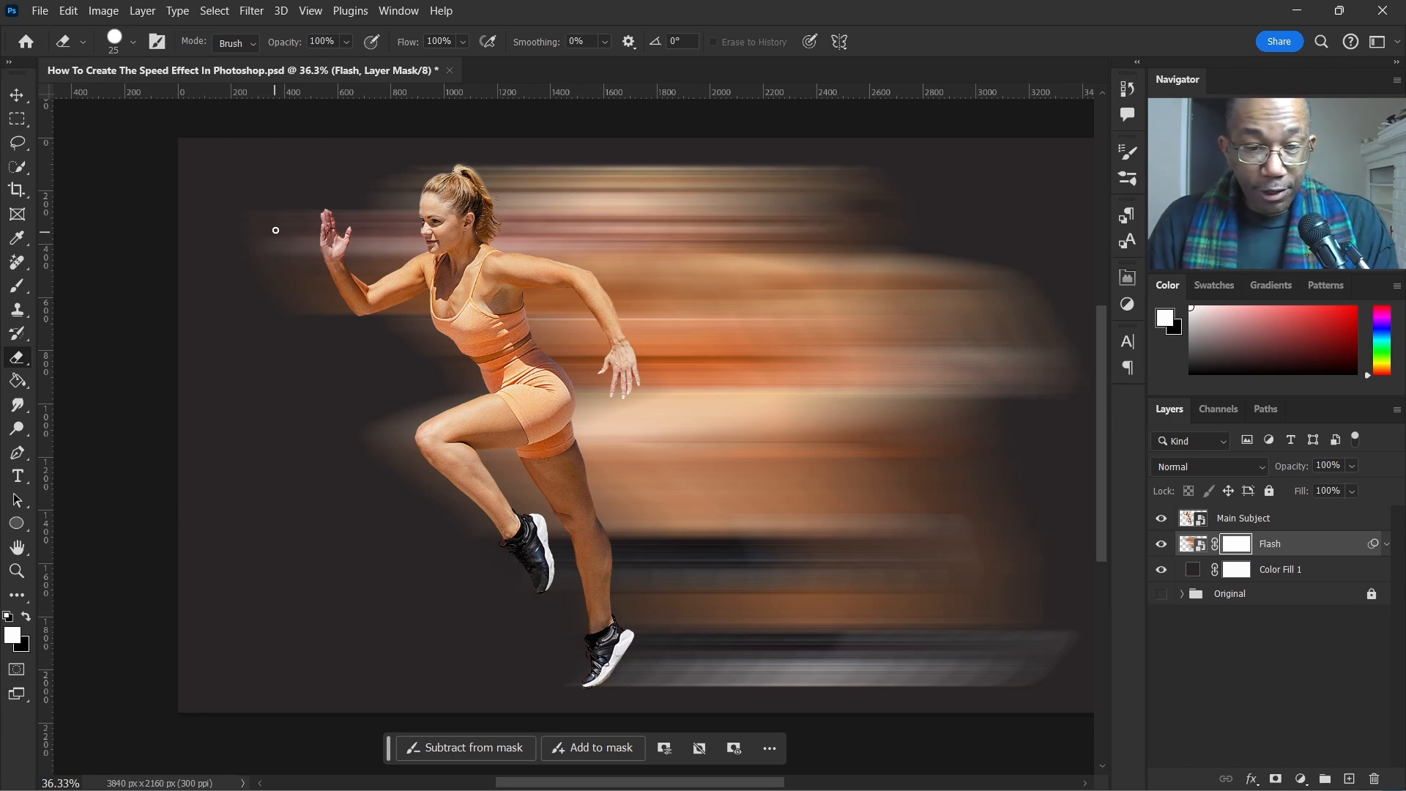
pyautogui.moveTo(276, 230); pyautogui.dragTo(285, 266)
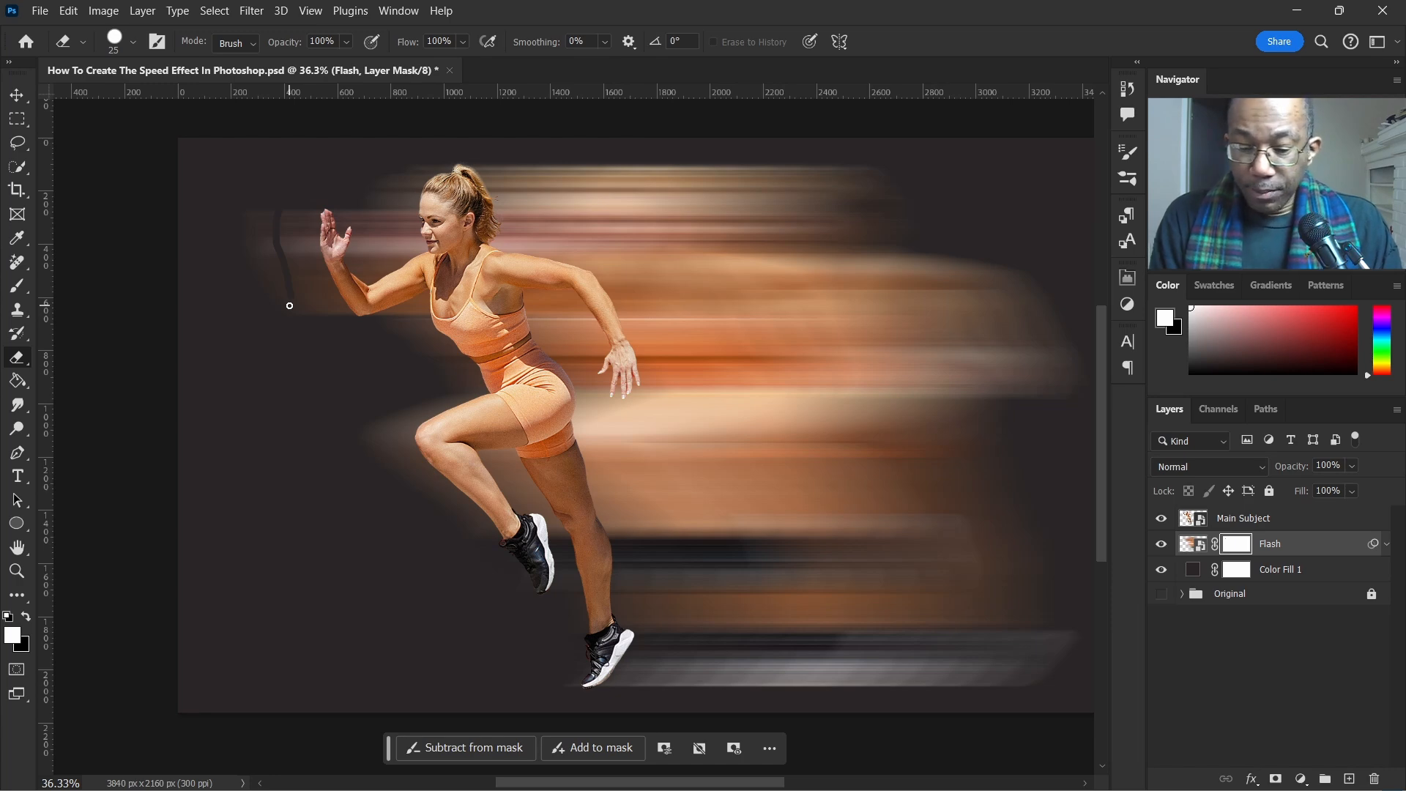
# Enlarge the Eraser to 300 px and erase the blur in front of the runner's raised hand and forearm on the Flash mask.
pyautogui.press(']')
pyautogui.press(']')
pyautogui.press(']')
pyautogui.press(']')
pyautogui.press(']')
pyautogui.press(']')
pyautogui.press(']')
pyautogui.press(']')
pyautogui.press(']')
pyautogui.press(']')
pyautogui.press(']')
pyautogui.press(']')
pyautogui.press(']')
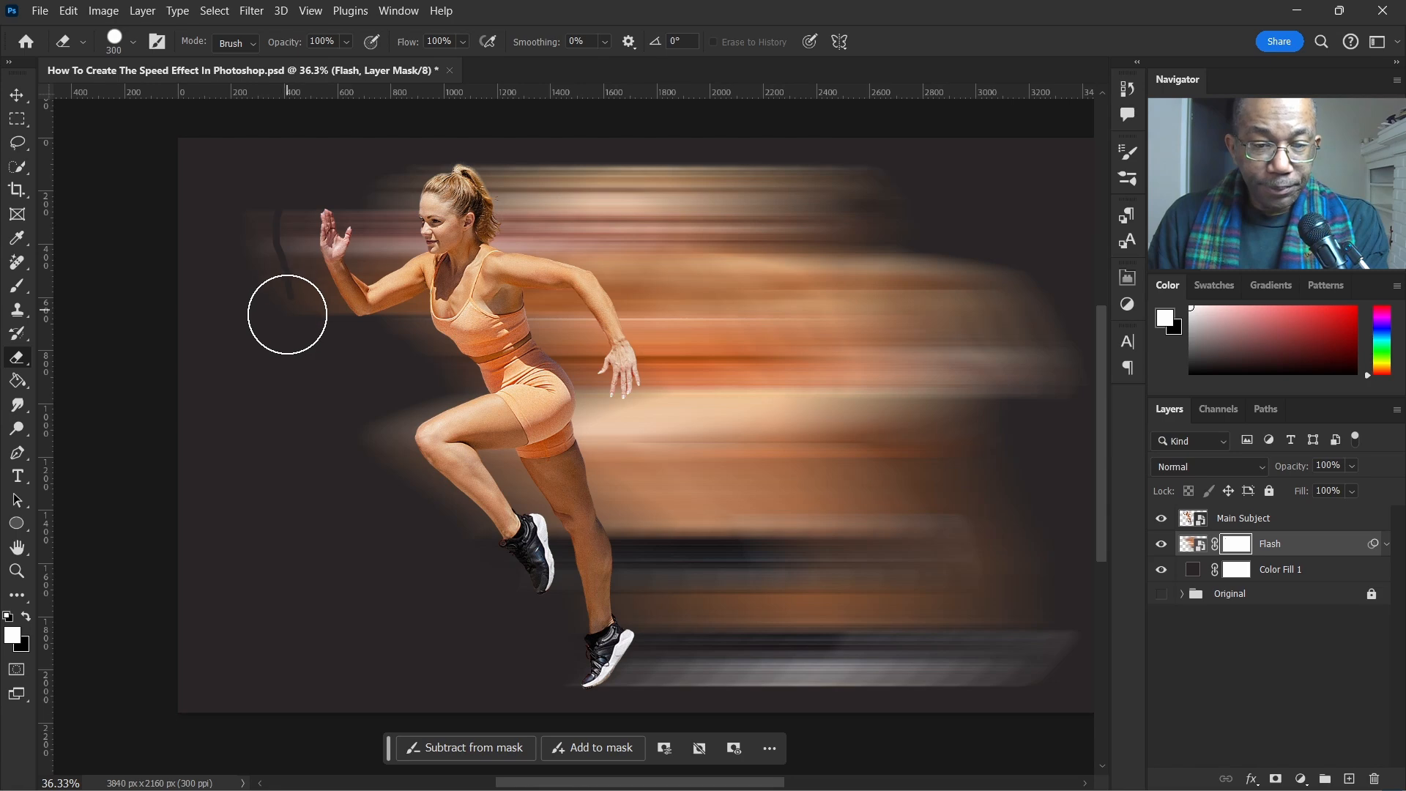
pyautogui.scroll(3, 287, 311)
pyautogui.scroll(1, 313, 376)
pyautogui.moveTo(237, 248)
pyautogui.mouseDown()
pyautogui.moveTo(257, 335)
pyautogui.moveTo(299, 392)
pyautogui.moveTo(272, 231)
pyautogui.moveTo(299, 366)
pyautogui.moveTo(352, 453)
pyautogui.moveTo(290, 335)
pyautogui.moveTo(347, 441)
pyautogui.mouseUp()
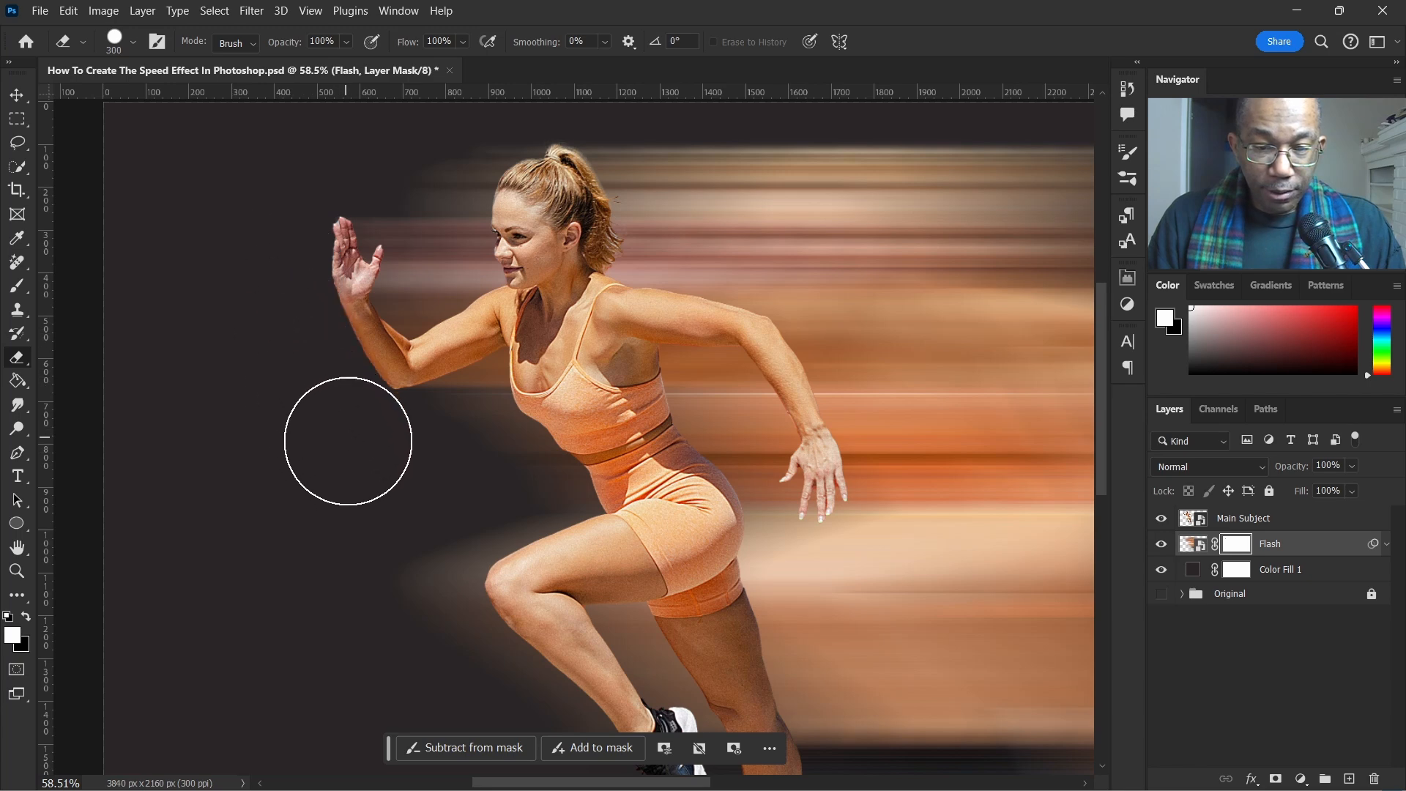
# Erase the blur in front of the runner's torso, bent knee and shin on the Flash layer mask.
pyautogui.scroll(-2, 369, 436)
pyautogui.scroll(-4, 473, 444)
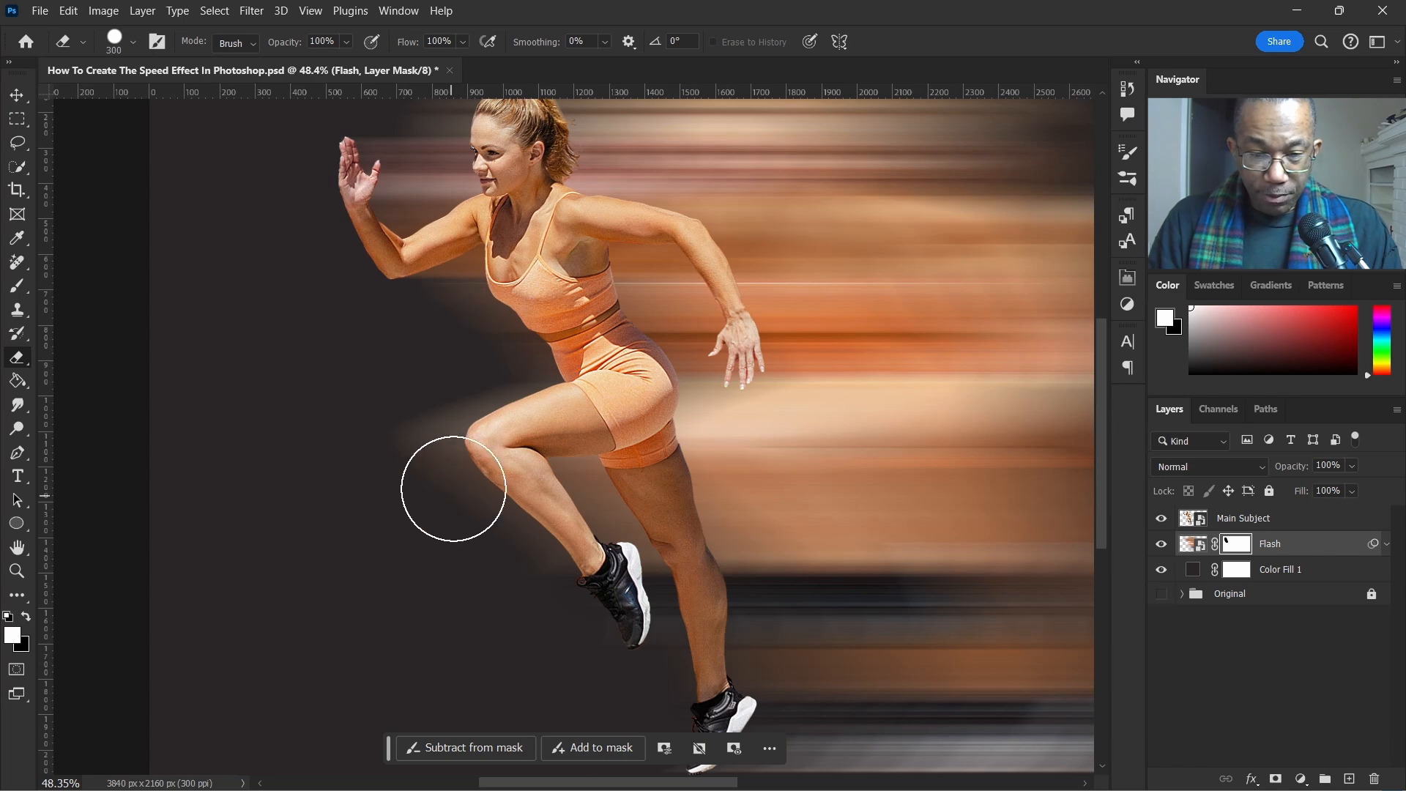
pyautogui.scroll(-2, 459, 462)
pyautogui.scroll(1, 464, 402)
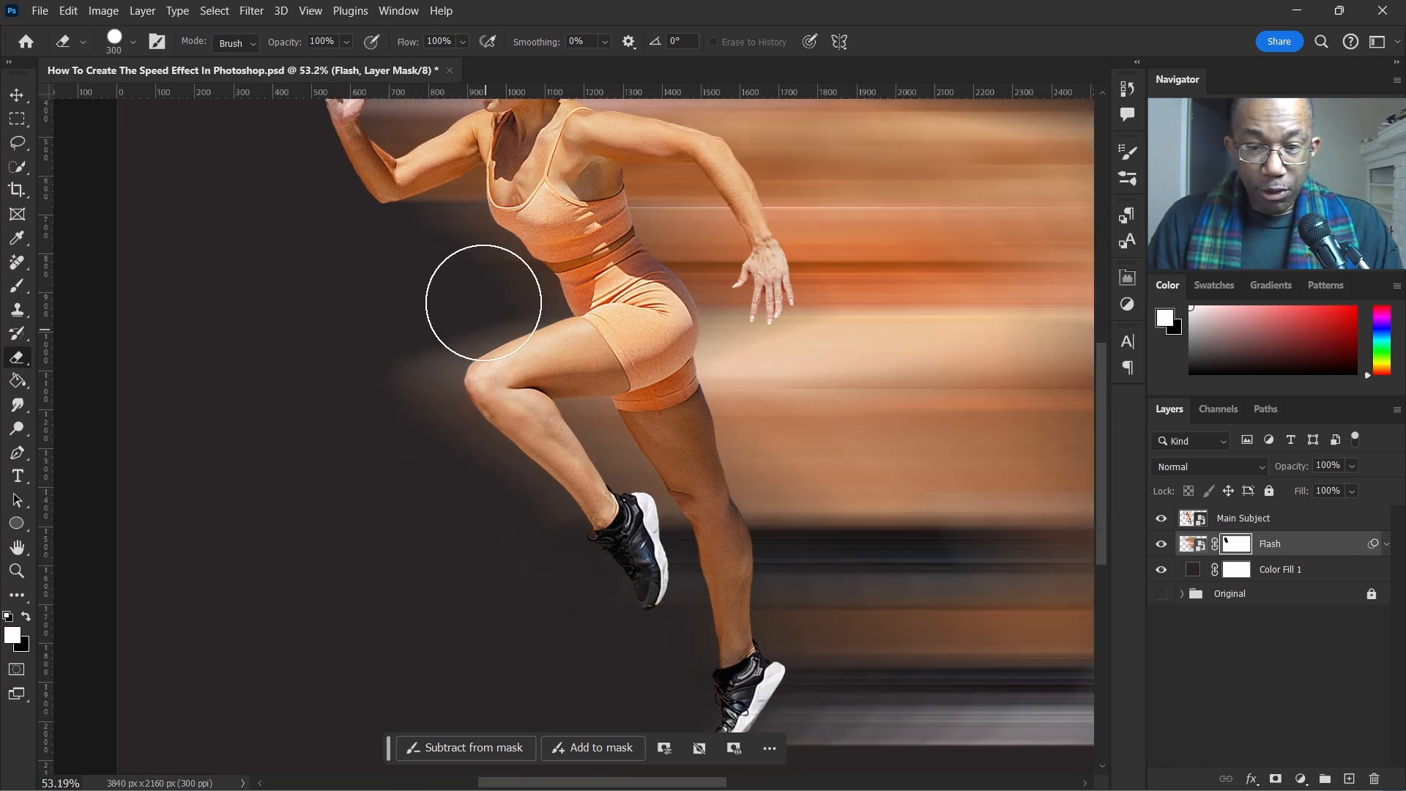
pyautogui.scroll(-1, 483, 302)
pyautogui.scroll(2, 512, 293)
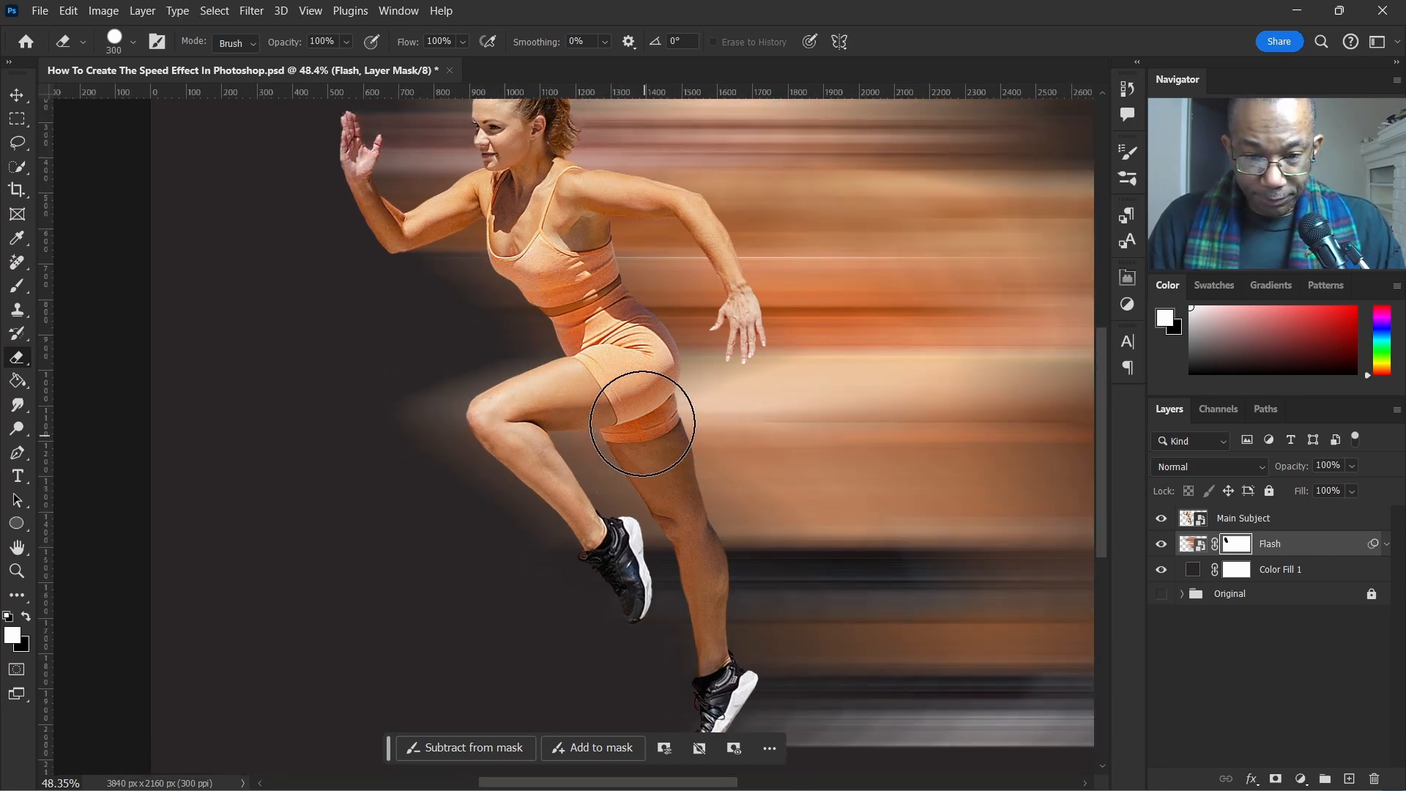
pyautogui.moveTo(486, 342)
pyautogui.mouseDown()
pyautogui.moveTo(436, 336)
pyautogui.moveTo(483, 336)
pyautogui.moveTo(442, 313)
pyautogui.moveTo(491, 312)
pyautogui.moveTo(535, 334)
pyautogui.moveTo(458, 373)
pyautogui.moveTo(433, 414)
pyautogui.moveTo(449, 471)
pyautogui.moveTo(518, 532)
pyautogui.moveTo(570, 632)
pyautogui.moveTo(517, 573)
pyautogui.mouseUp()
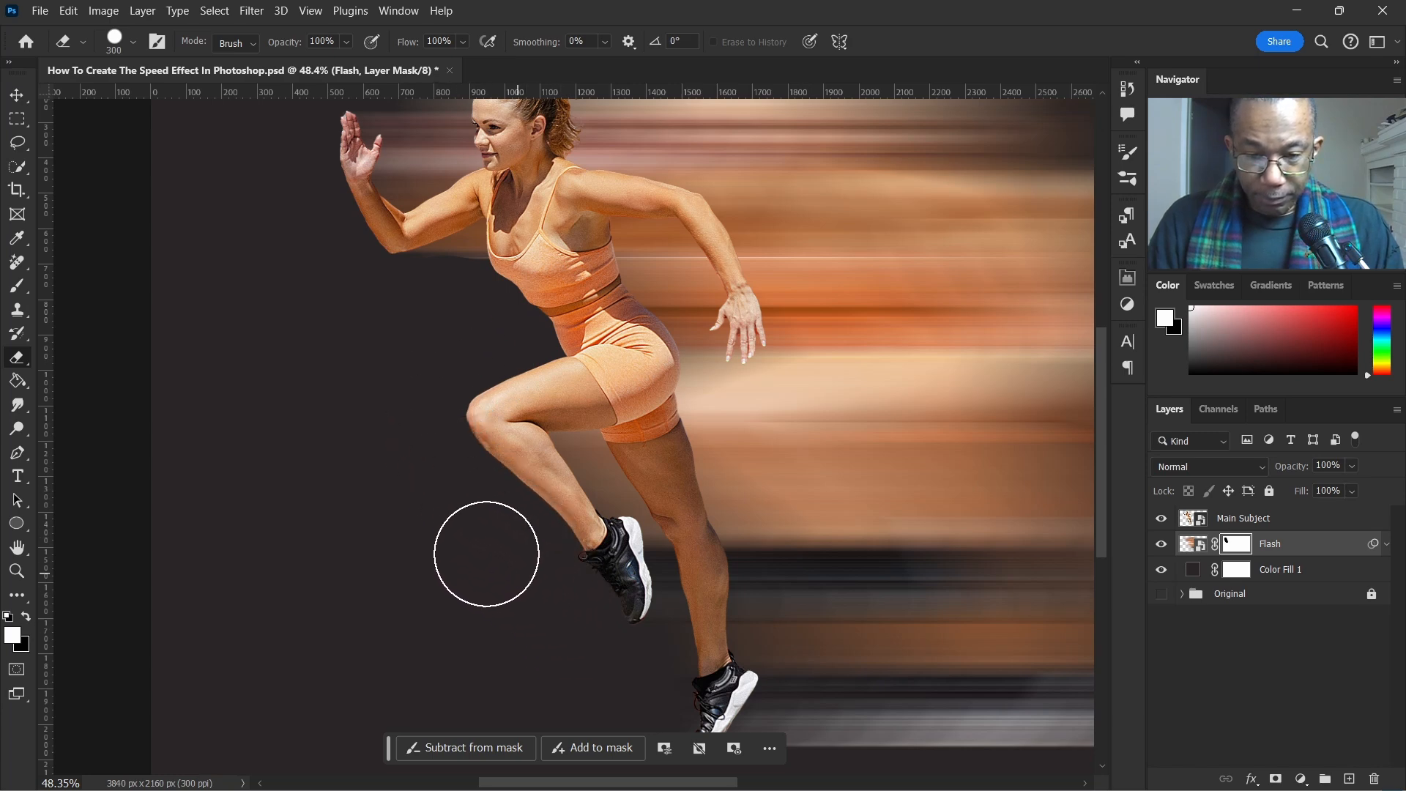
# Examine the masked blur around the runner's feet and across the whole canvas.
pyautogui.scroll(-1, 716, 392)
pyautogui.scroll(-2, 716, 377)
pyautogui.scroll(-2, 753, 326)
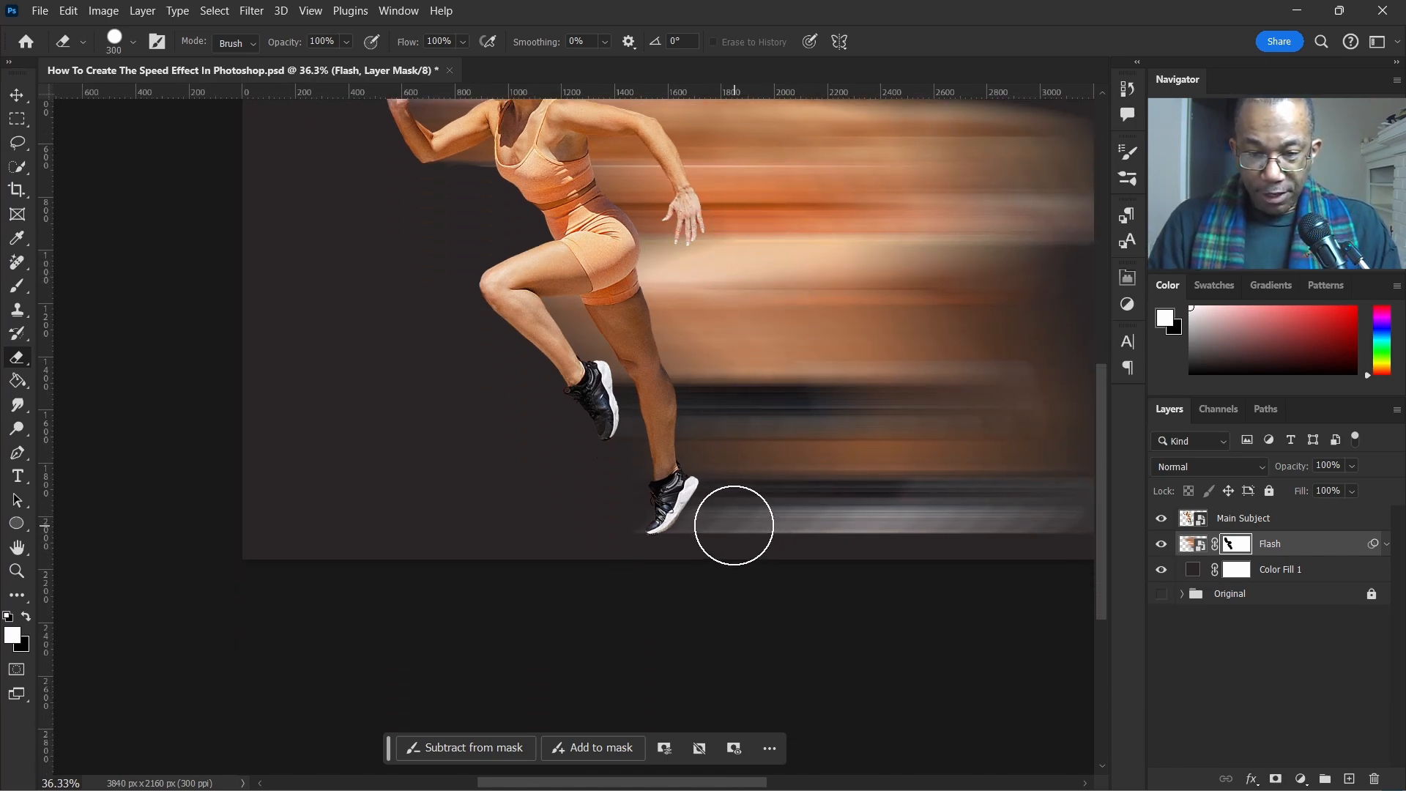
pyautogui.scroll(-2, 761, 509)
pyautogui.scroll(-1, 715, 449)
pyautogui.scroll(2, 718, 439)
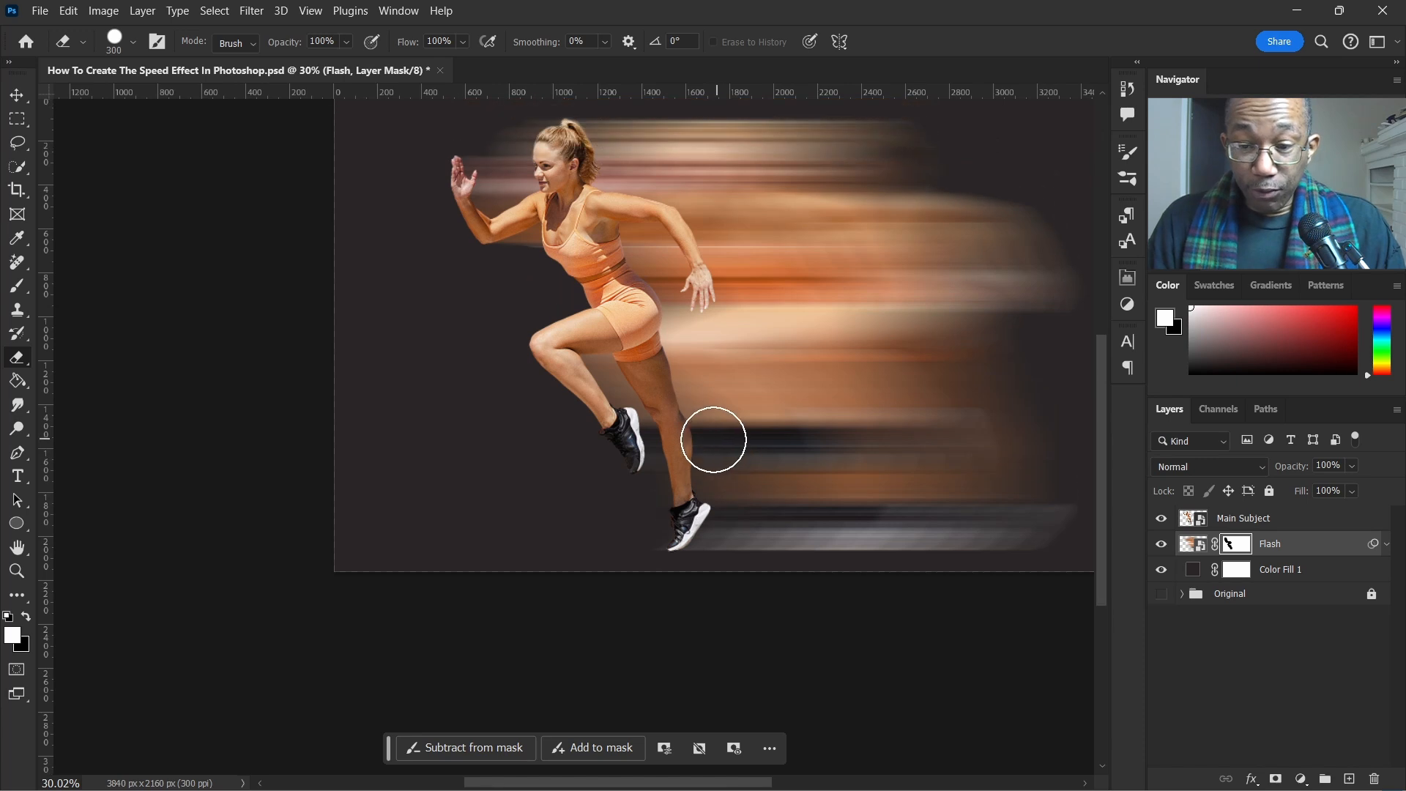
pyautogui.scroll(1, 596, 392)
pyautogui.scroll(1, 656, 351)
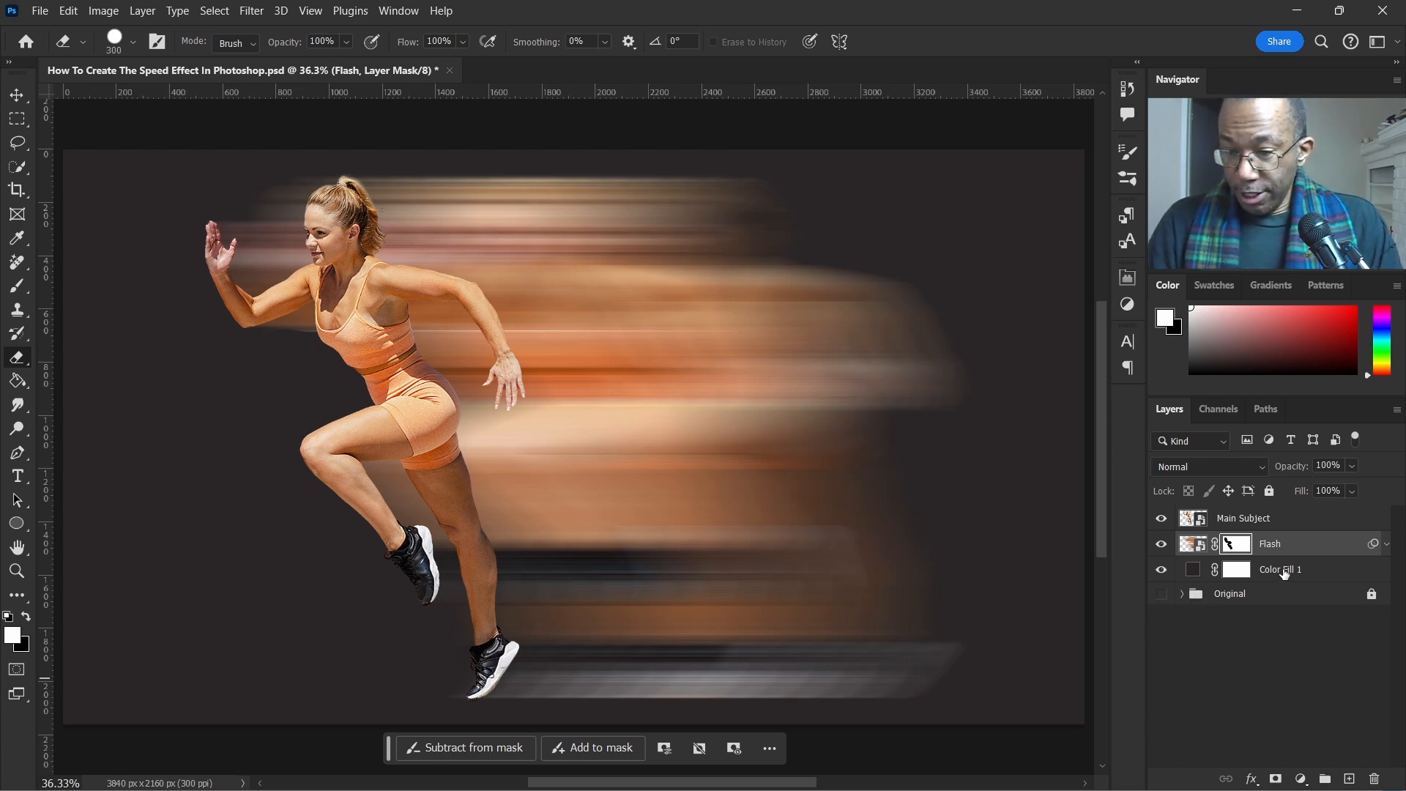
# Try the solid background fill in colours sampled from the runner's outfit and shoe: ecac80, e4e0e6, e07752 and b05510.
pyautogui.doubleClick(1193, 570)
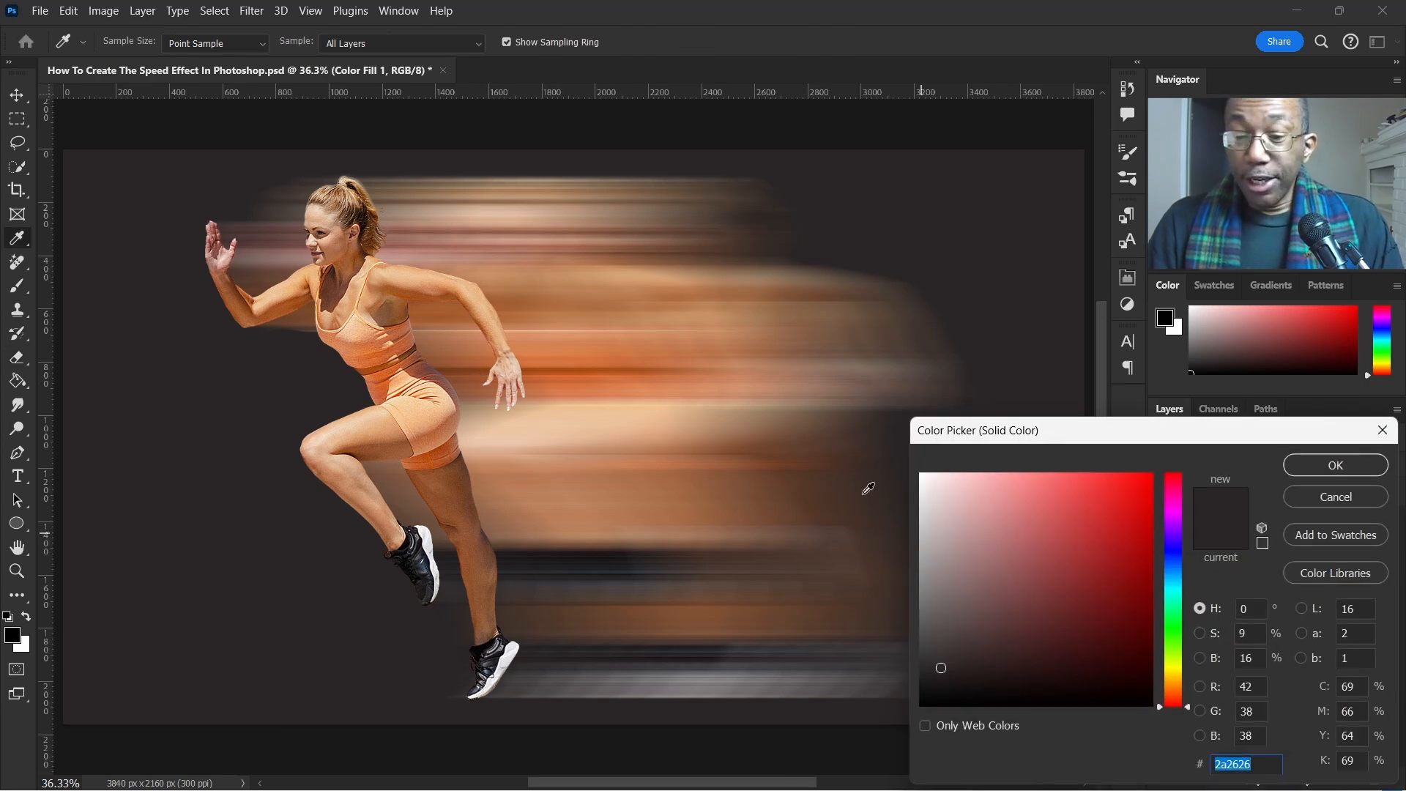
pyautogui.click(425, 424)
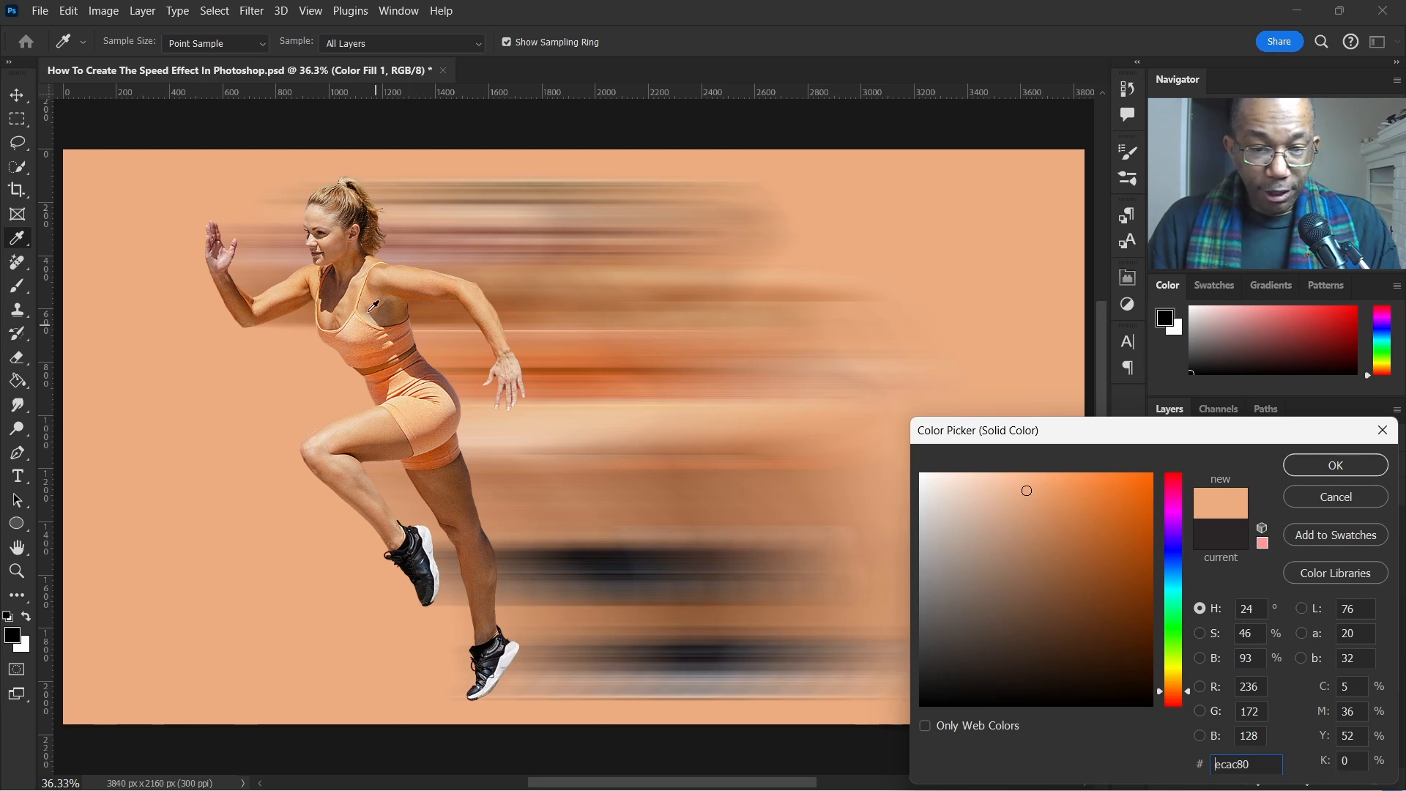
pyautogui.click(430, 545)
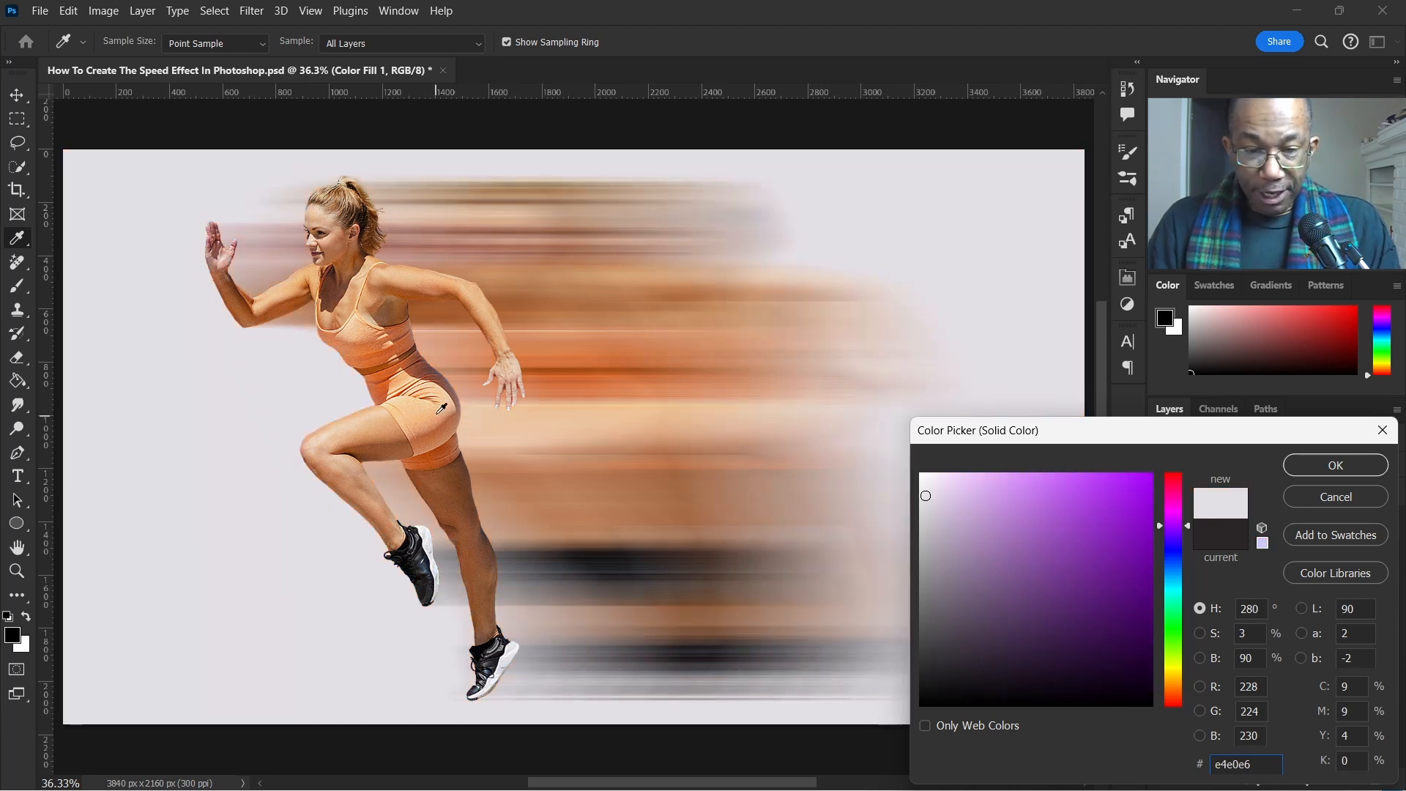
pyautogui.click(383, 355)
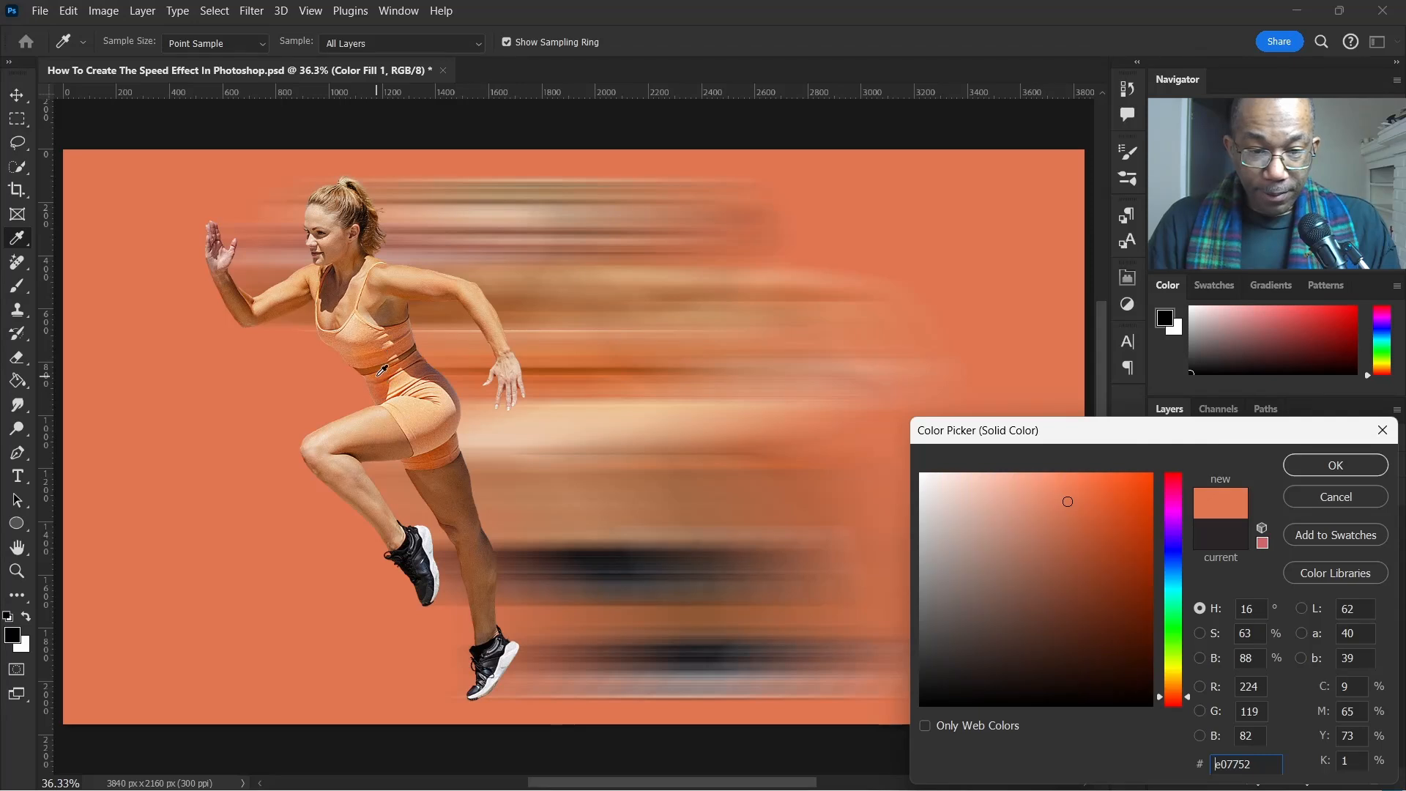
pyautogui.click(379, 368)
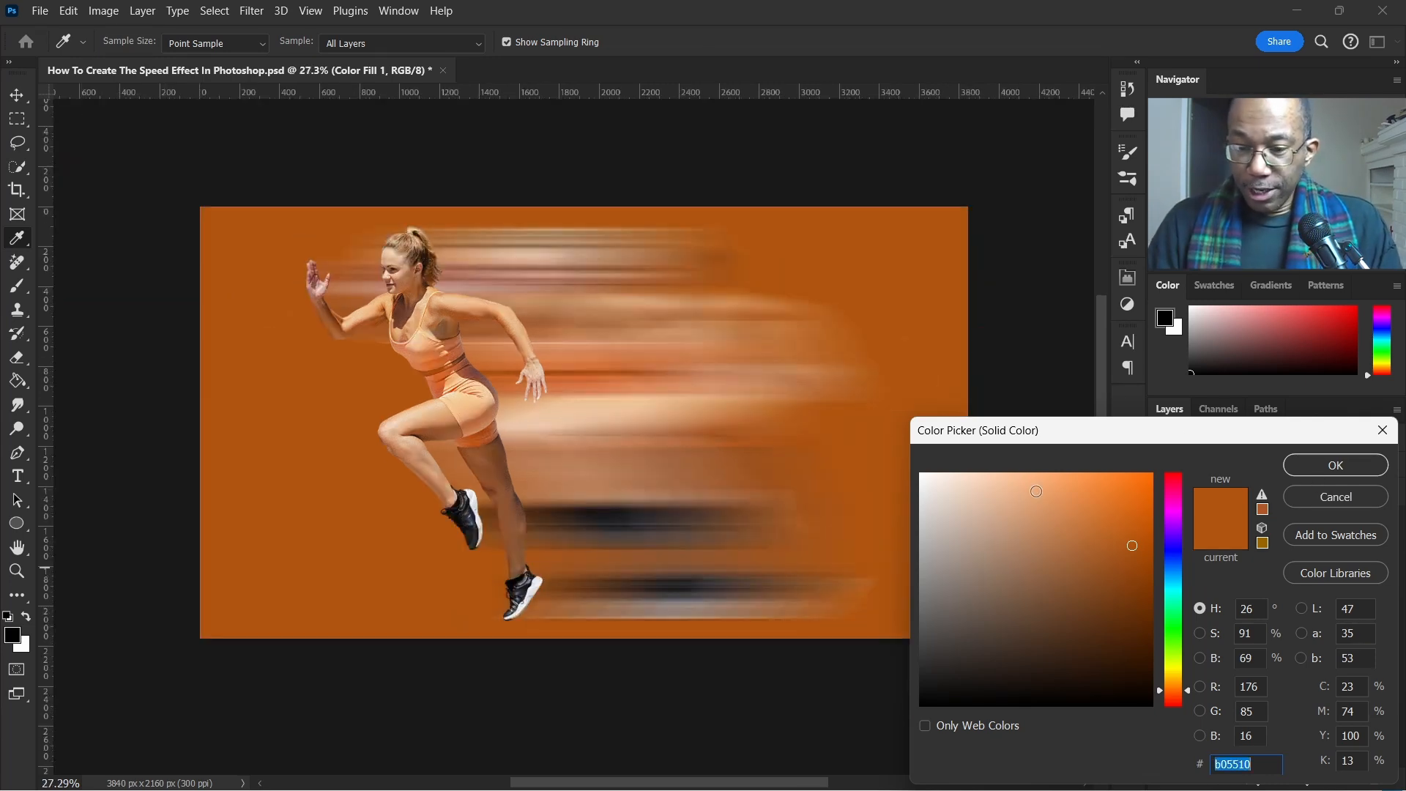
# Set the solid background fill to pure white, ffffff, and return to the Eraser tool.
pyautogui.moveTo(1047, 539); pyautogui.dragTo(886, 448)
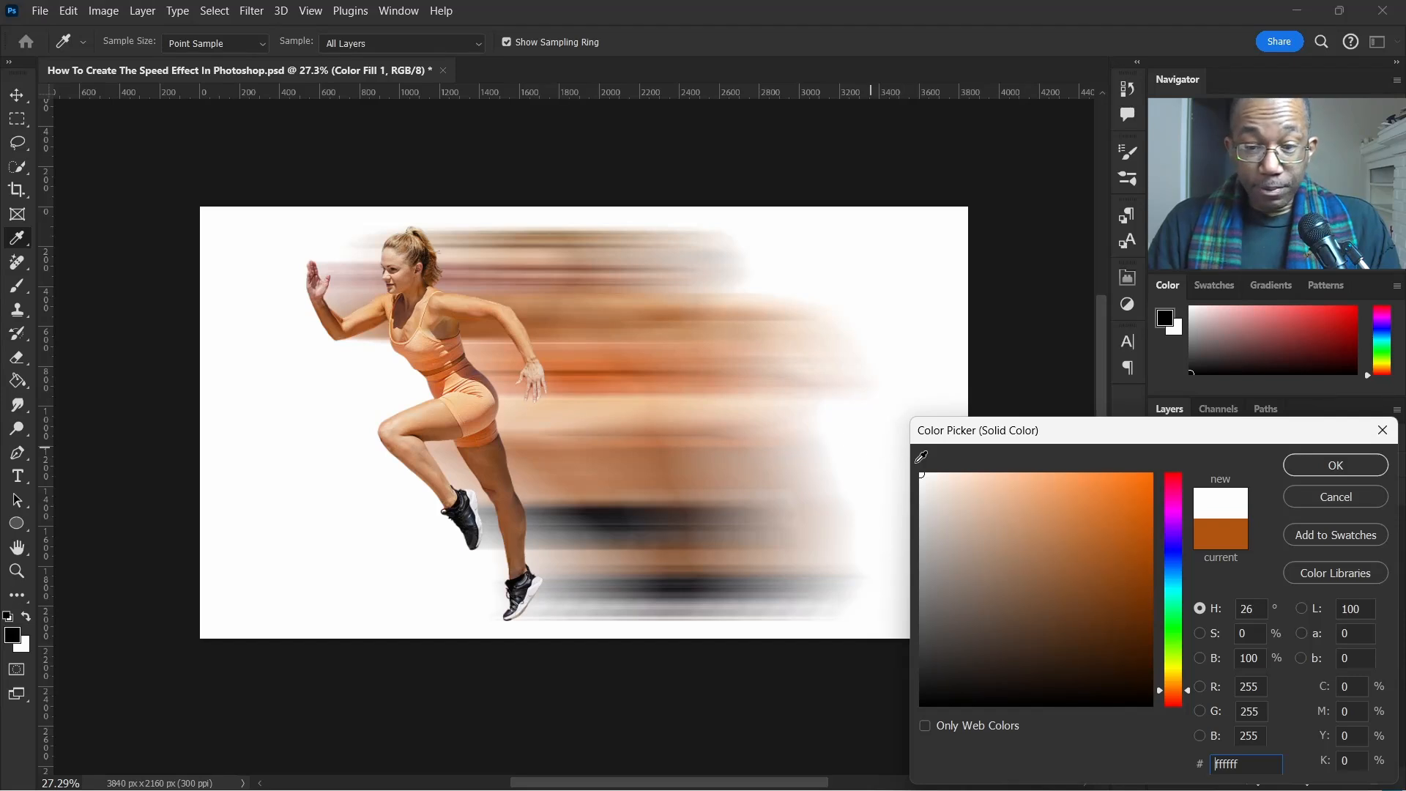
pyautogui.click(1335, 465)
pyautogui.press('e')
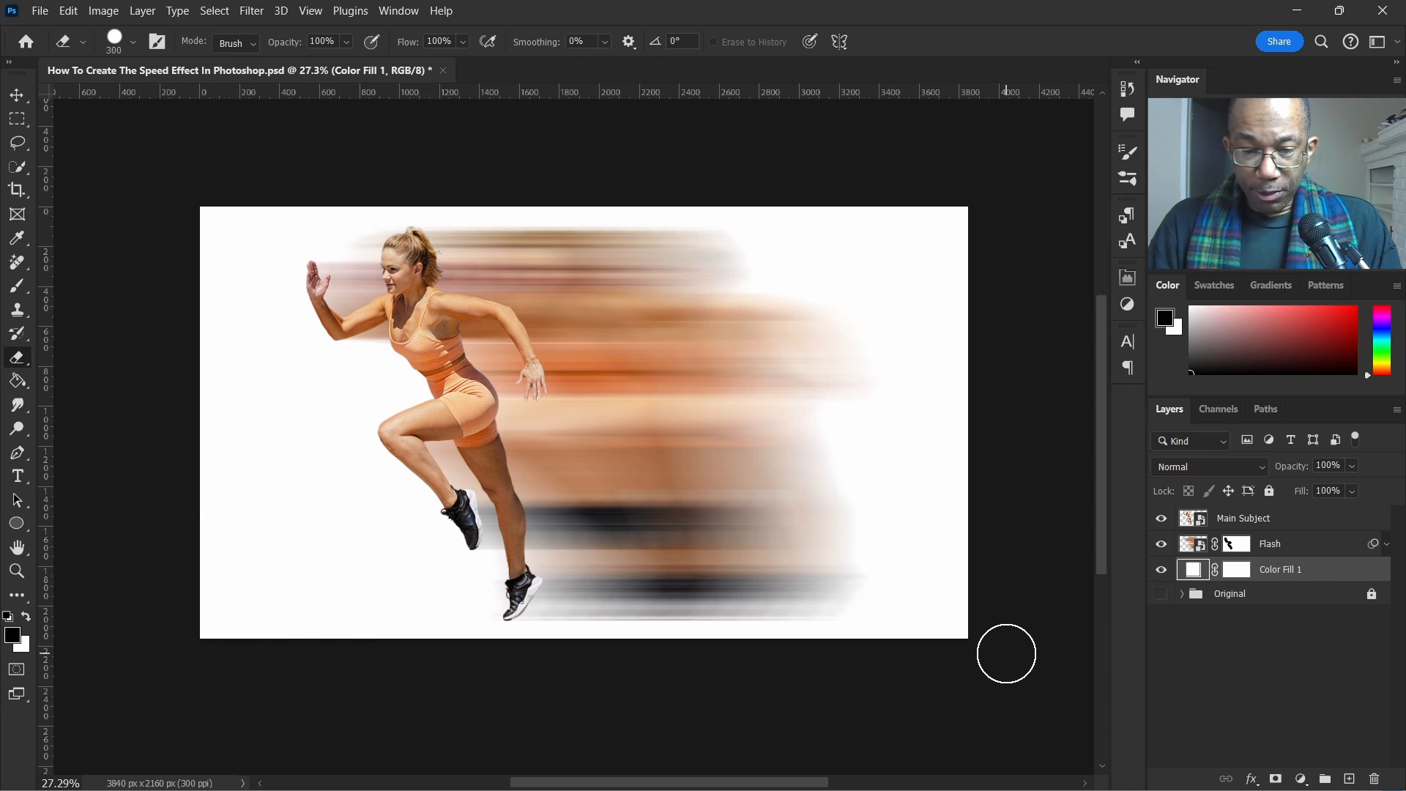